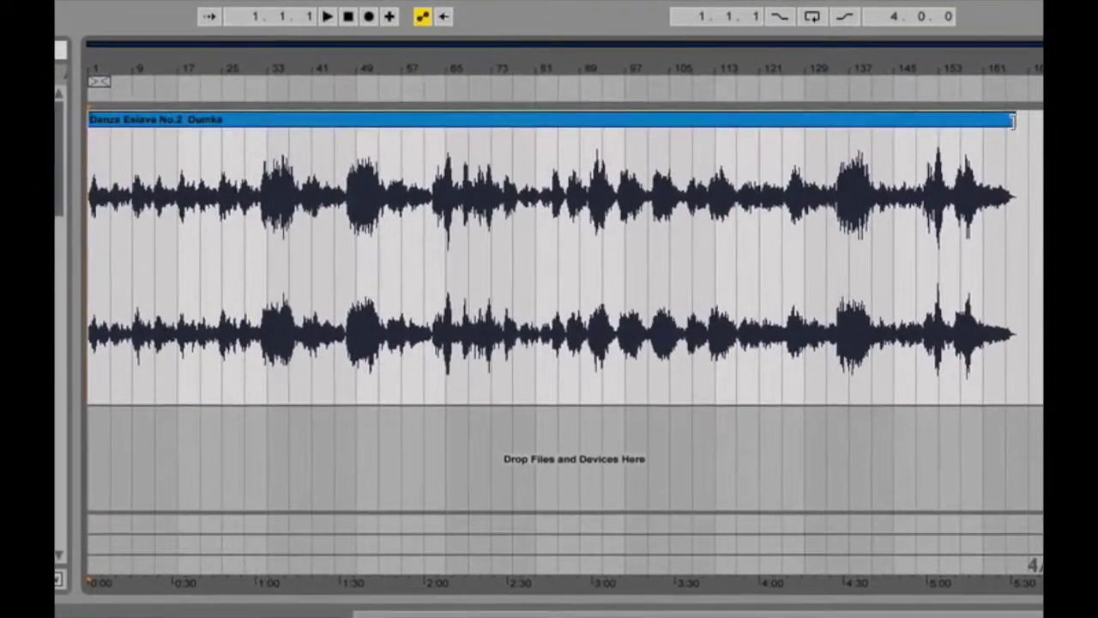
Try shortening the Danza Eslava No.2 Dumka clip from its end to about bar 130 and from its start
{"action": "left_click_drag", "start_coordinate": [1012, 120], "coordinate": [772, 143]}
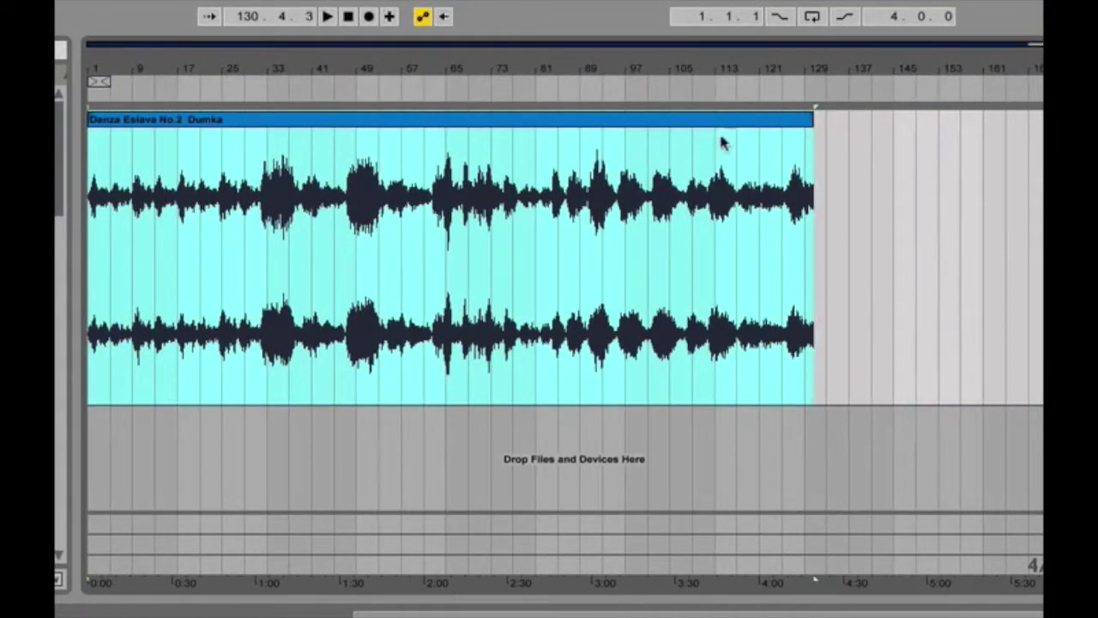
{"action": "left_click_drag", "start_coordinate": [90, 120], "coordinate": [147, 130]}
{"action": "left_click_drag", "start_coordinate": [146, 129], "coordinate": [240, 130]}
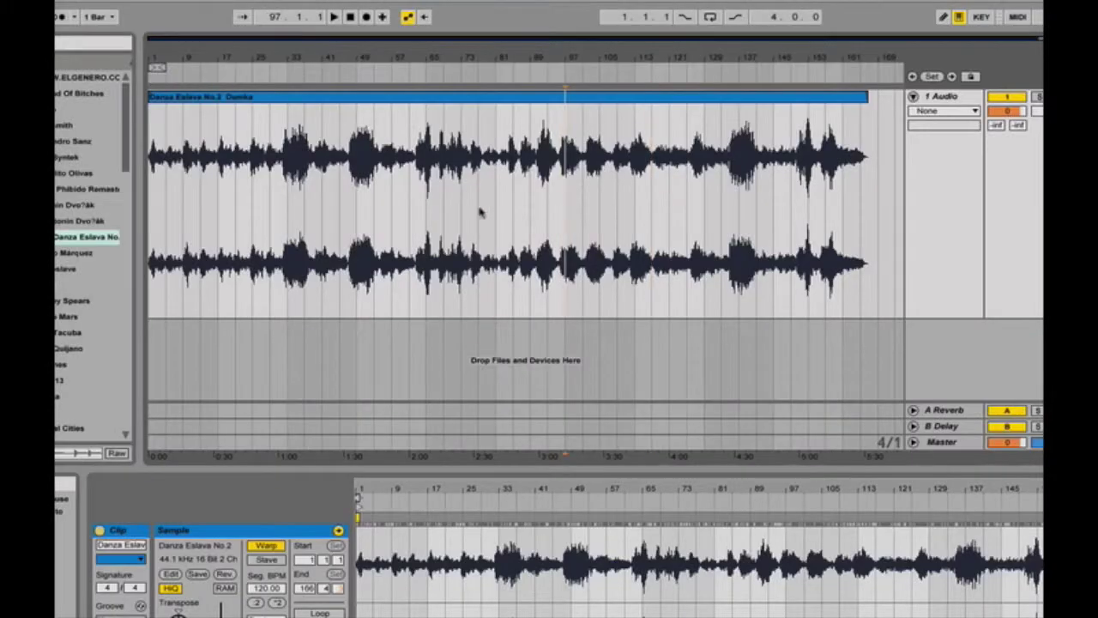
Place the insert marker at several grid positions along the audio clip, ending at bar 65
{"action": "left_click", "coordinate": [231, 210]}
{"action": "left_click", "coordinate": [636, 214]}
{"action": "left_click", "coordinate": [740, 213]}
{"action": "left_click", "coordinate": [546, 206]}
{"action": "left_click", "coordinate": [418, 208]}
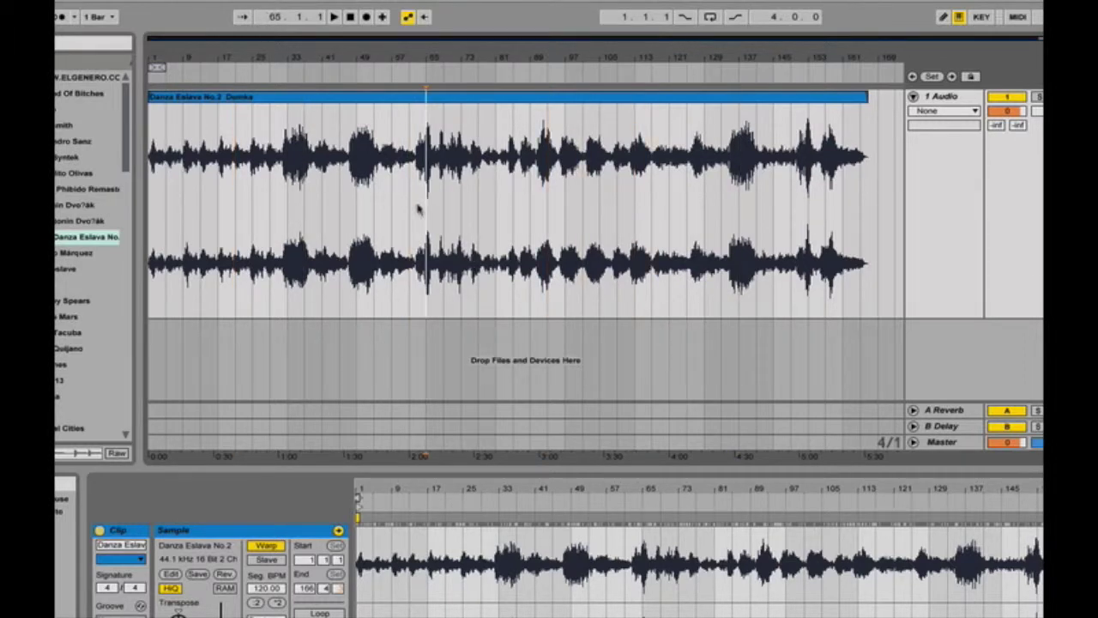
Examine the available grid options and how the adaptive grid spacing changes at a closer zoom level
{"action": "right_click", "coordinate": [494, 204]}
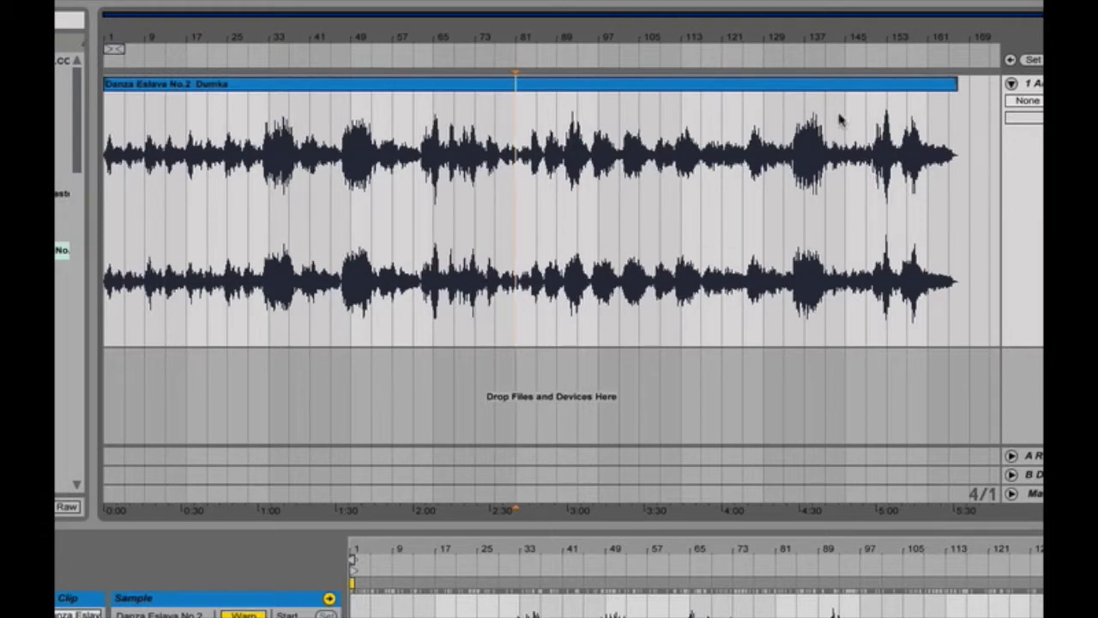
{"action": "right_click", "coordinate": [591, 200]}
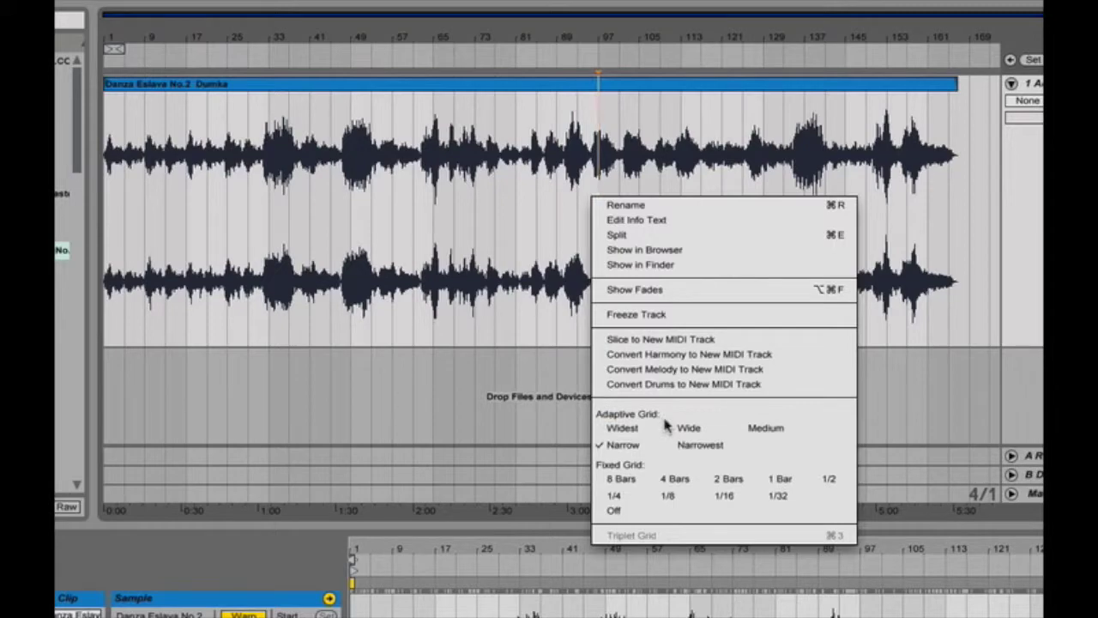
{"action": "left_click", "coordinate": [550, 176]}
{"action": "left_click_drag", "start_coordinate": [549, 35], "coordinate": [521, 108]}
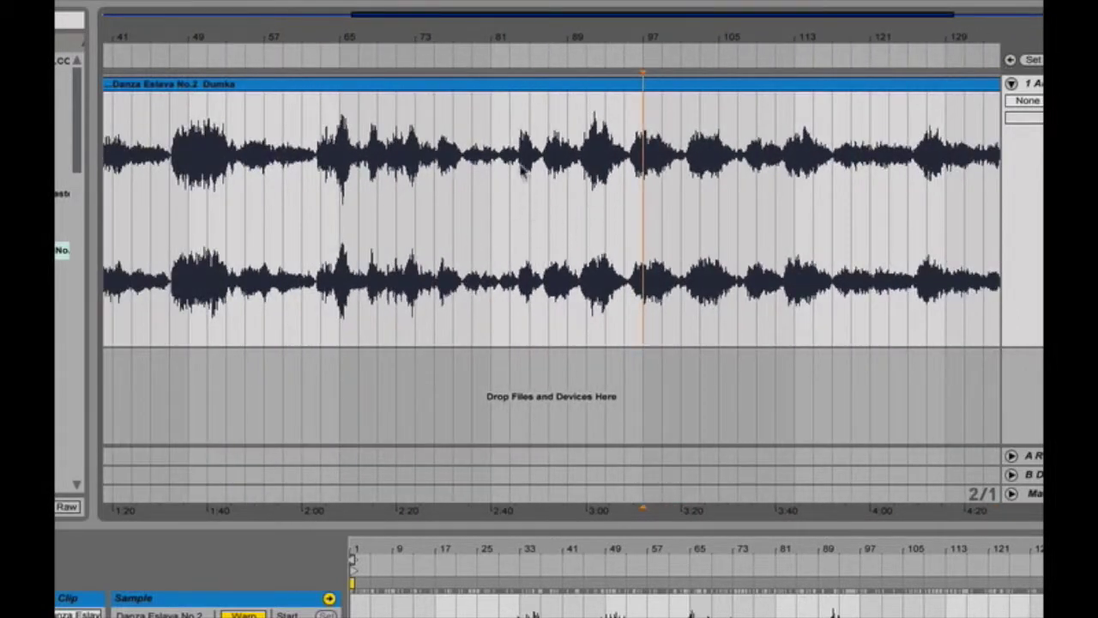
Turn the arrangement grid off, then try a fixed grid of 2 Bars
{"action": "right_click", "coordinate": [521, 212]}
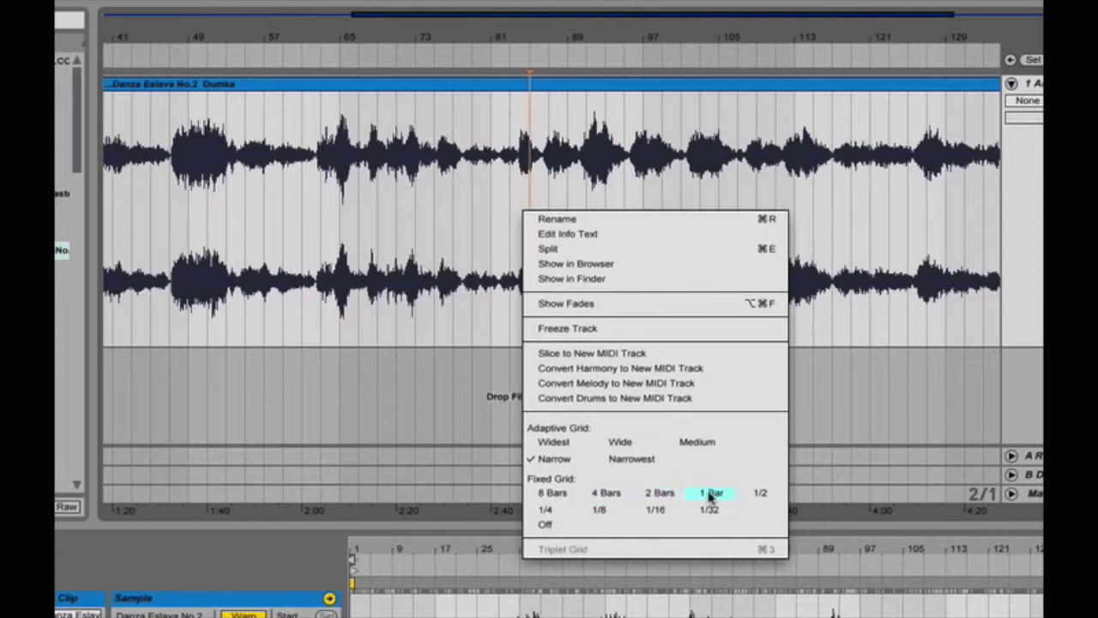
{"action": "left_click", "coordinate": [551, 525]}
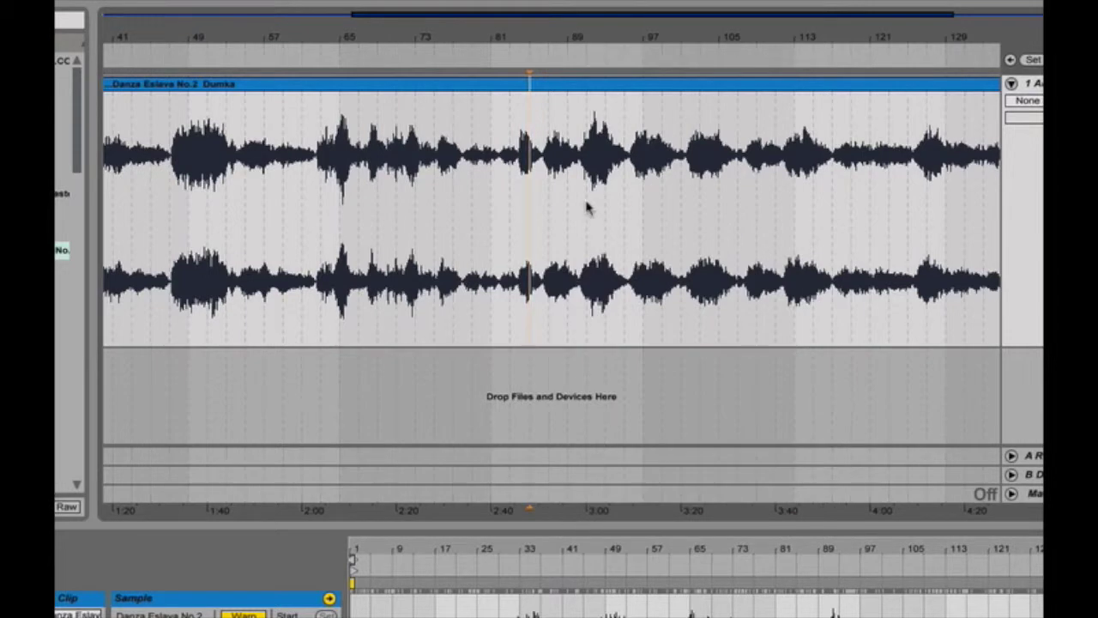
{"action": "right_click", "coordinate": [484, 203]}
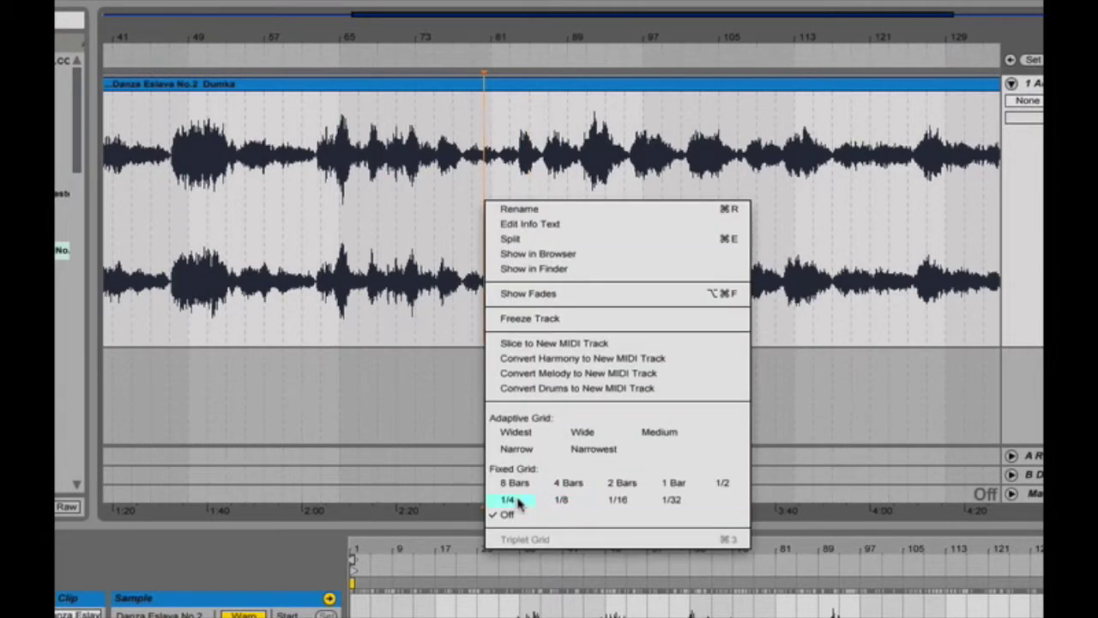
{"action": "left_click", "coordinate": [623, 483]}
{"action": "left_click_drag", "start_coordinate": [530, 89], "coordinate": [451, 113]}
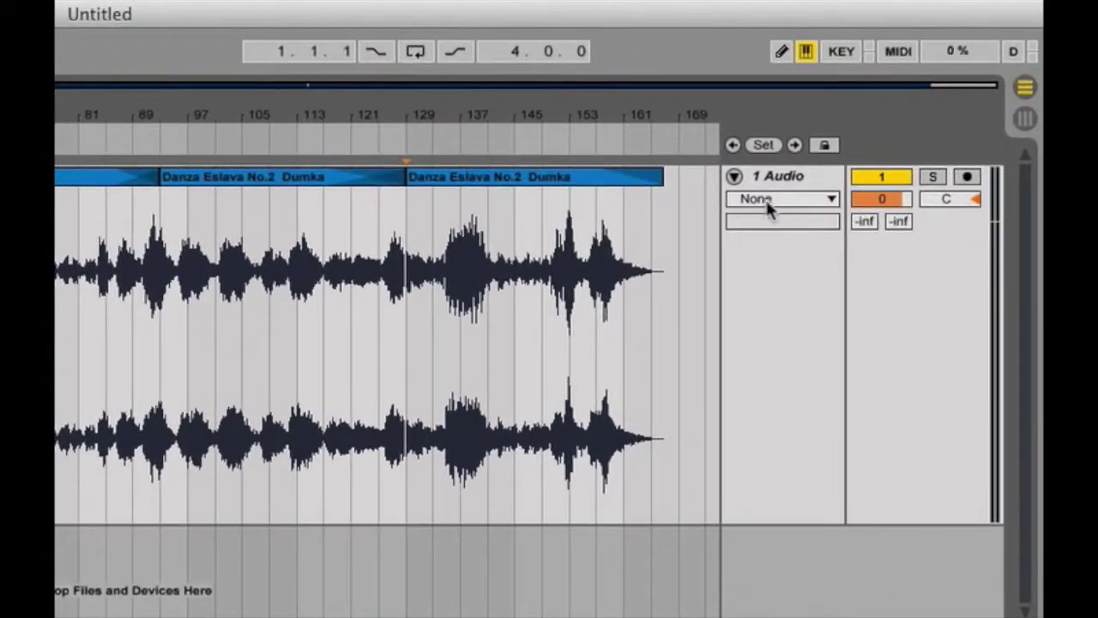
Show the track's fades and widen the crossfade between the second and third clips to about bars 75 to 100, adjusting its curve
{"action": "left_click", "coordinate": [803, 200]}
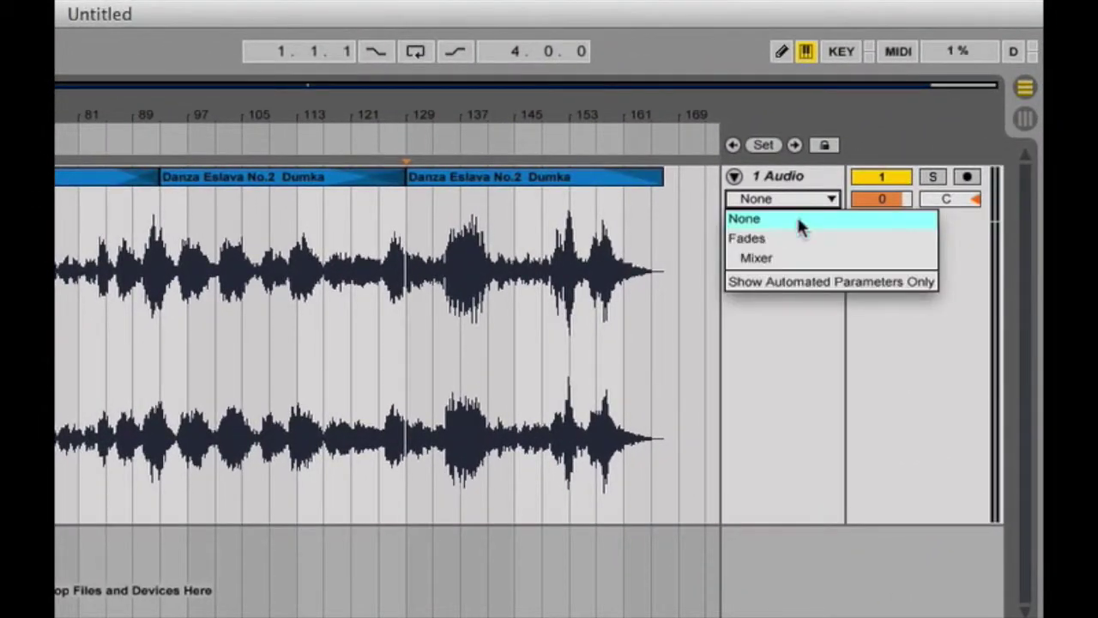
{"action": "left_click", "coordinate": [787, 234]}
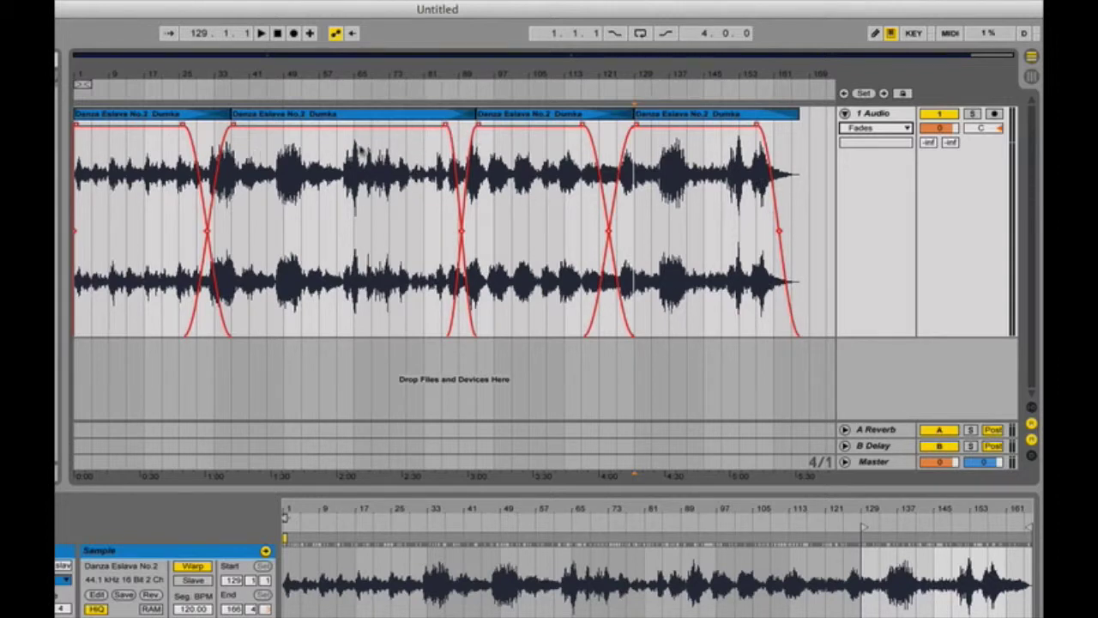
{"action": "left_click_drag", "start_coordinate": [443, 130], "coordinate": [404, 131]}
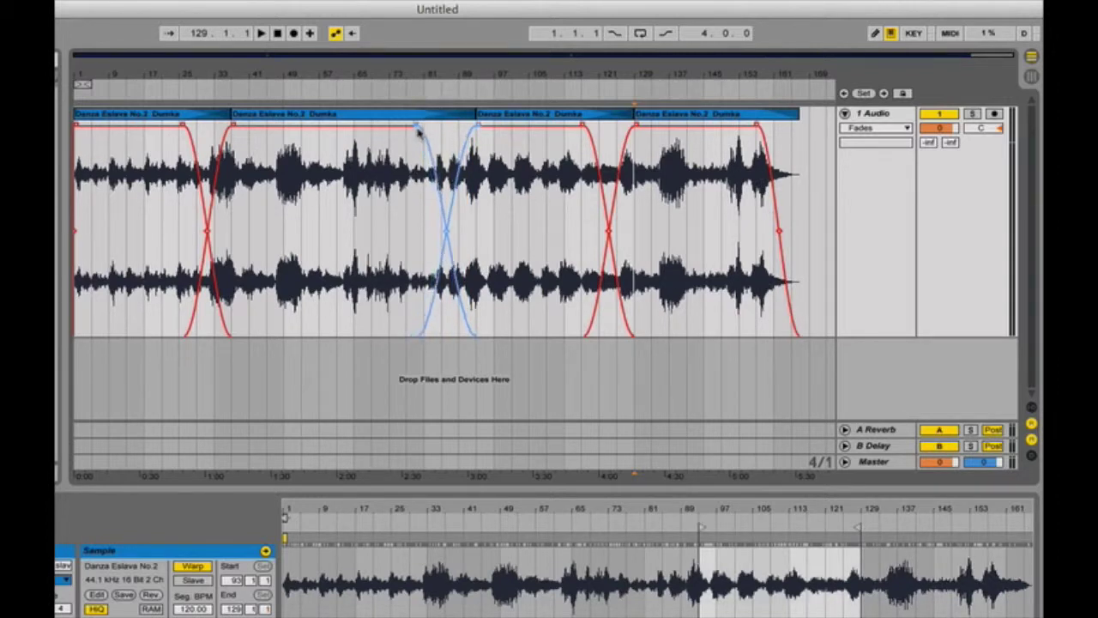
{"action": "left_click_drag", "start_coordinate": [479, 128], "coordinate": [503, 128]}
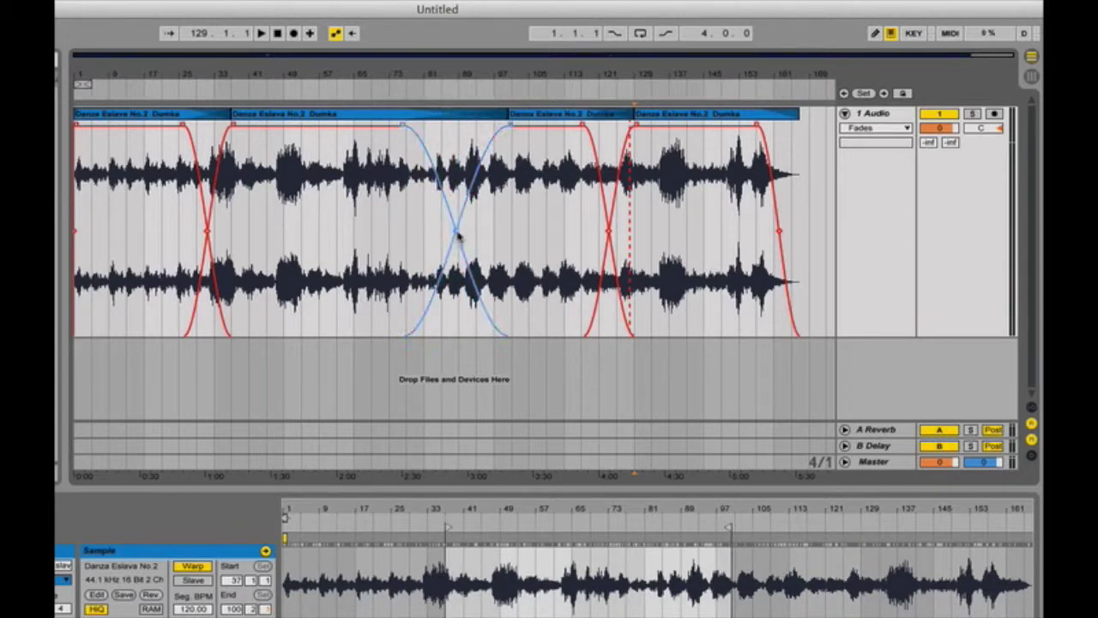
{"action": "left_click_drag", "start_coordinate": [457, 235], "coordinate": [507, 251]}
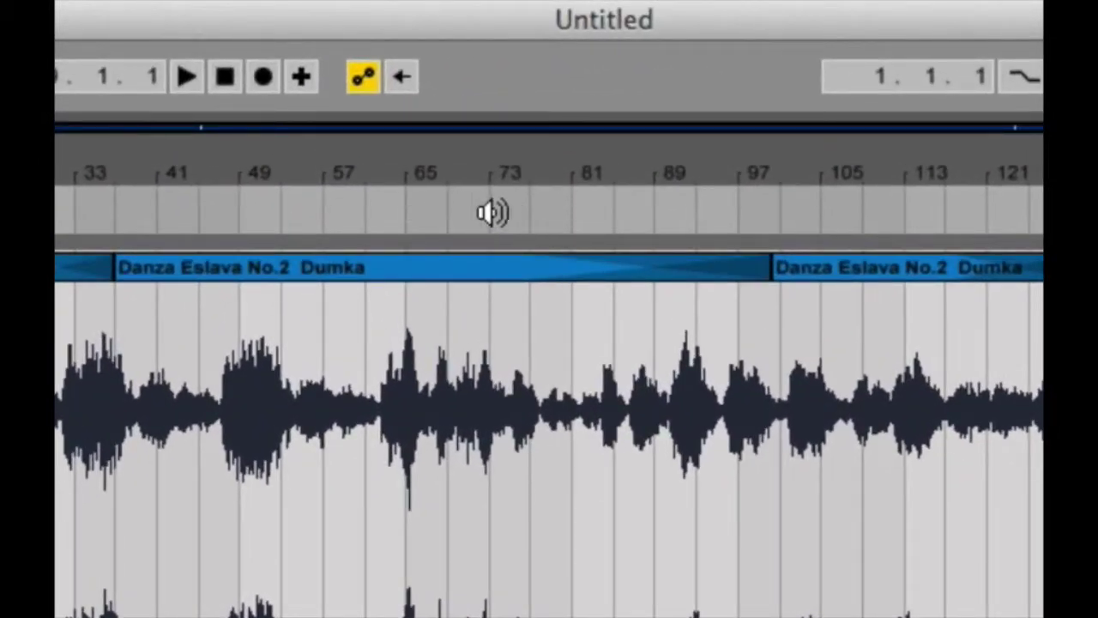
Zoom in and shift the timeline around the middle of the second clip
{"action": "left_click", "coordinate": [550, 161]}
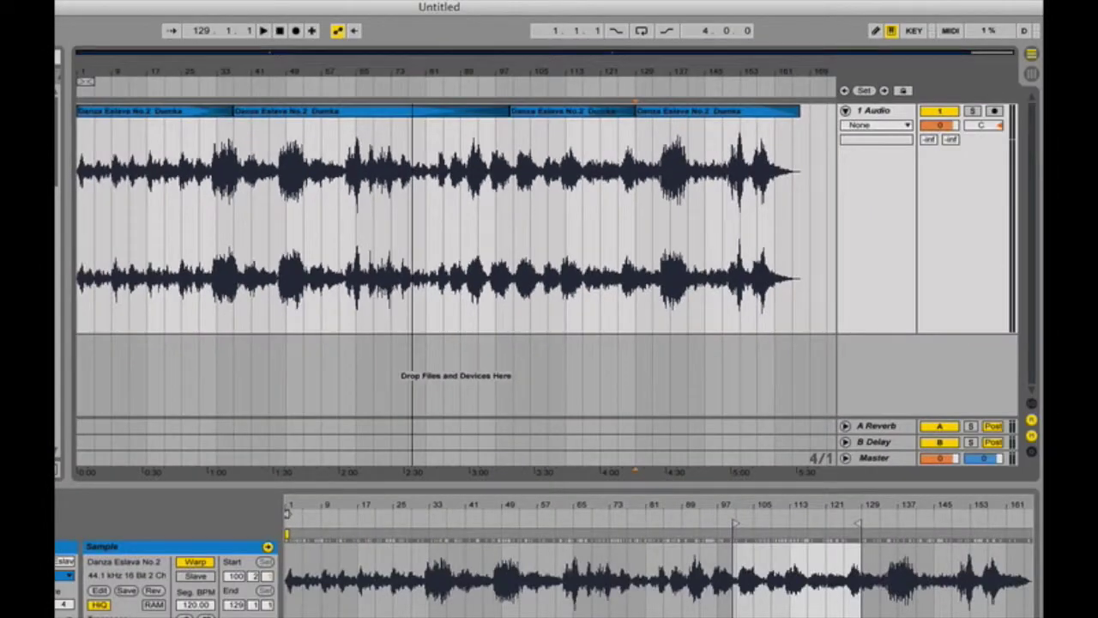
{"action": "mouse_move", "coordinate": [412, 72]}
{"action": "left_mouse_down"}
{"action": "mouse_move", "coordinate": [412, 235]}
{"action": "mouse_move", "coordinate": [415, 67]}
{"action": "mouse_move", "coordinate": [398, 66]}
{"action": "mouse_move", "coordinate": [388, 20]}
{"action": "mouse_move", "coordinate": [378, 73]}
{"action": "left_mouse_up"}
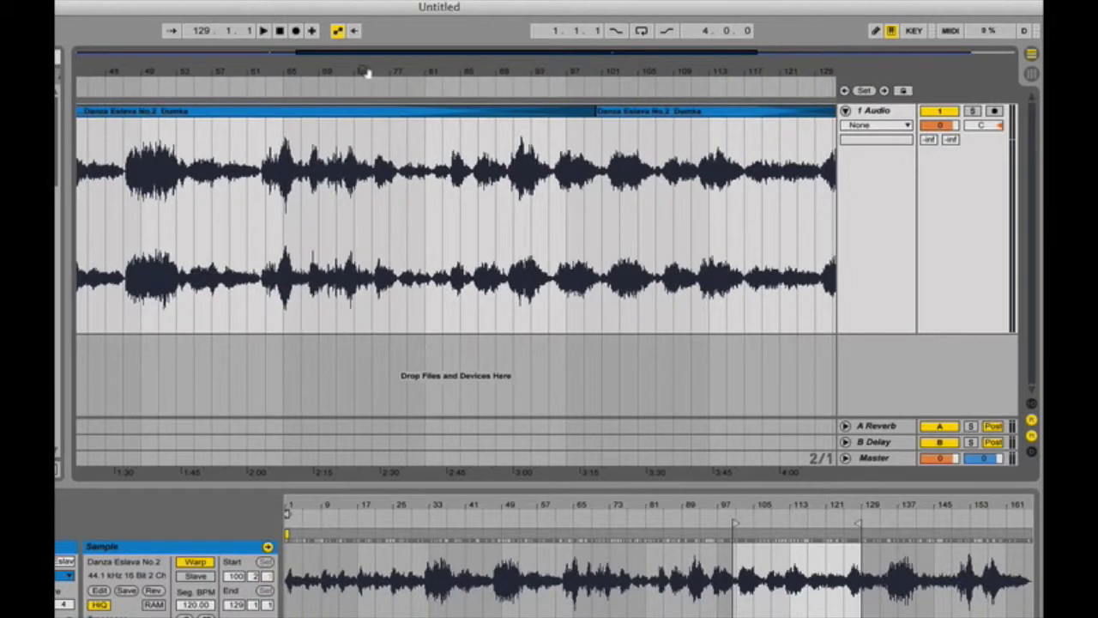
{"action": "left_click", "coordinate": [418, 68]}
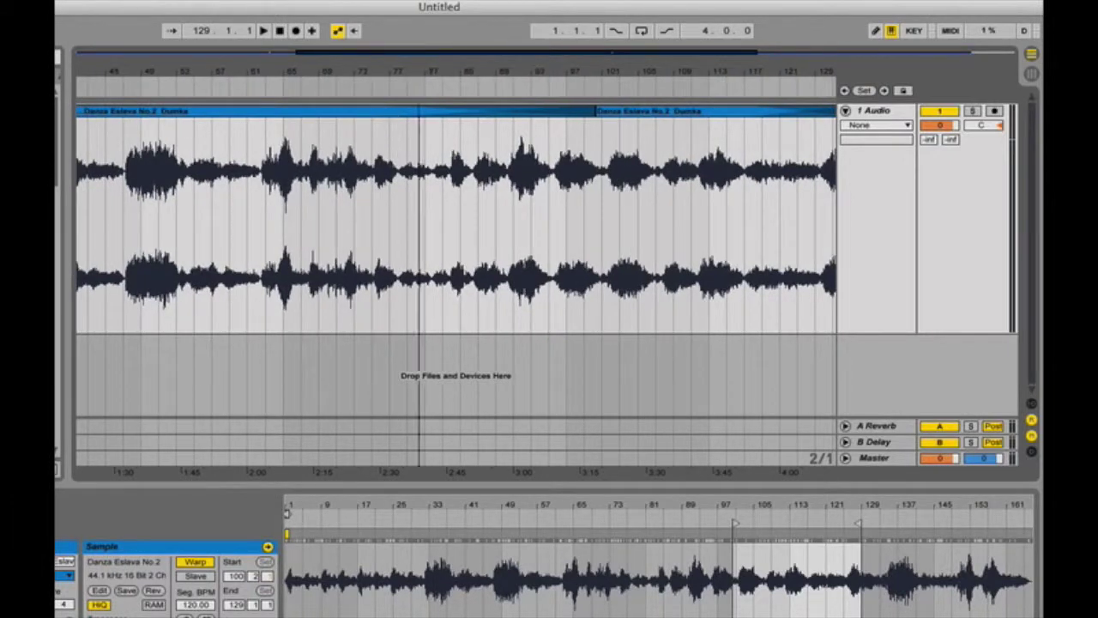
{"action": "mouse_move", "coordinate": [418, 68]}
{"action": "left_mouse_down"}
{"action": "mouse_move", "coordinate": [233, 68]}
{"action": "mouse_move", "coordinate": [548, 67]}
{"action": "mouse_move", "coordinate": [396, 70]}
{"action": "left_mouse_up"}
Select bars 79 to 89 in the second clip and view the selection at different zoom levels
{"action": "left_click", "coordinate": [379, 219]}
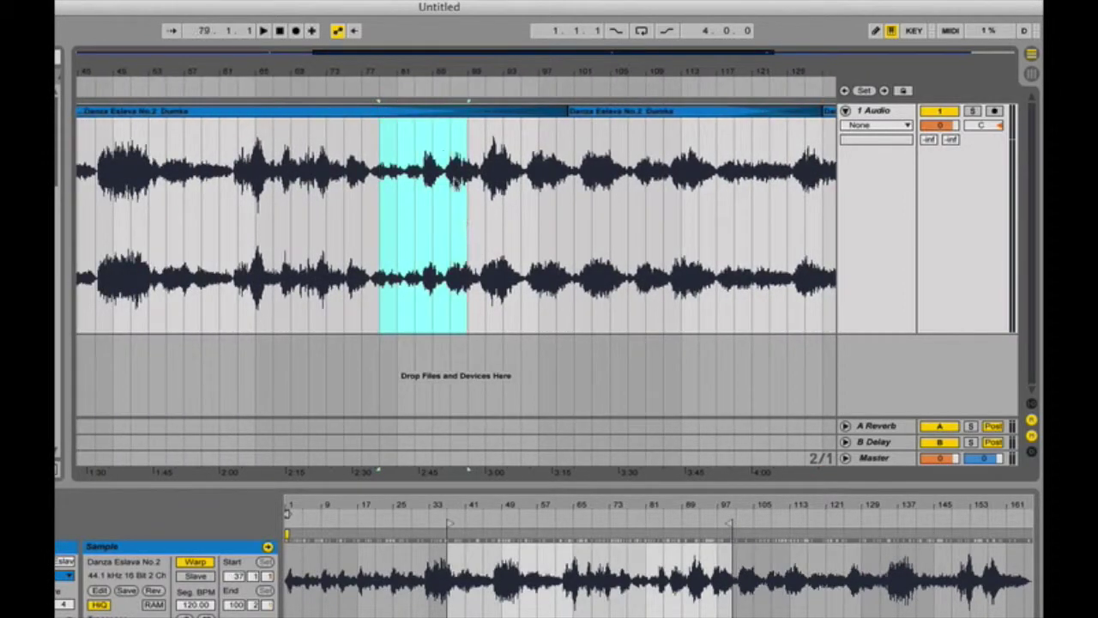
{"action": "left_click_drag", "start_coordinate": [464, 67], "coordinate": [464, 85]}
{"action": "key", "text": "minus"}
{"action": "key", "text": "minus"}
{"action": "key", "text": "minus"}
{"action": "key", "text": "minus"}
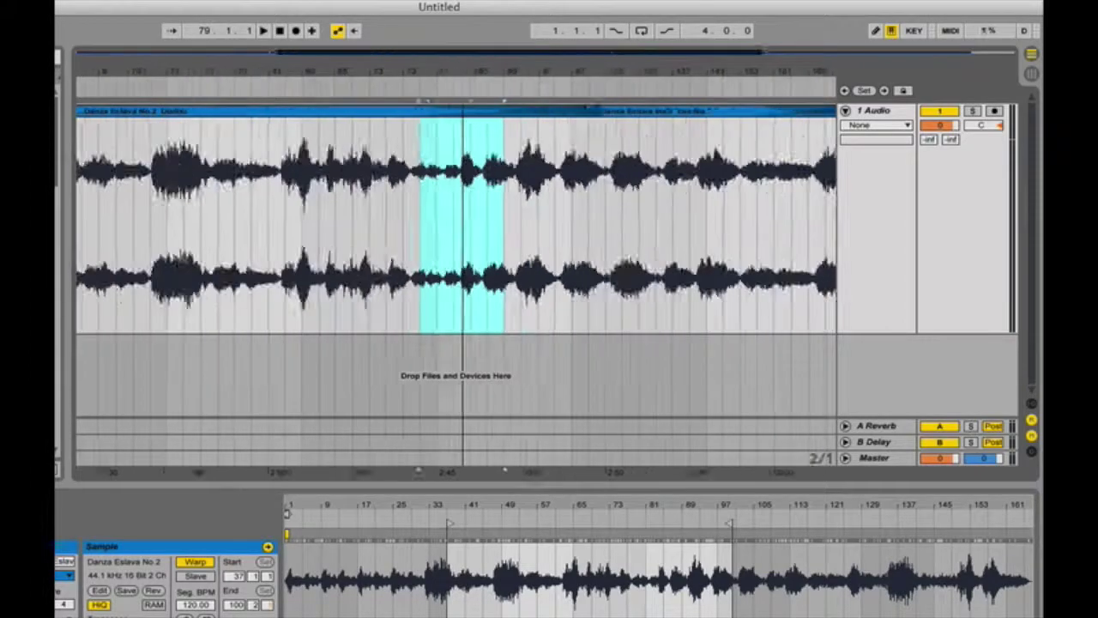
{"action": "key", "text": "plus"}
{"action": "key", "text": "plus"}
{"action": "key", "text": "plus"}
{"action": "key", "text": "plus"}
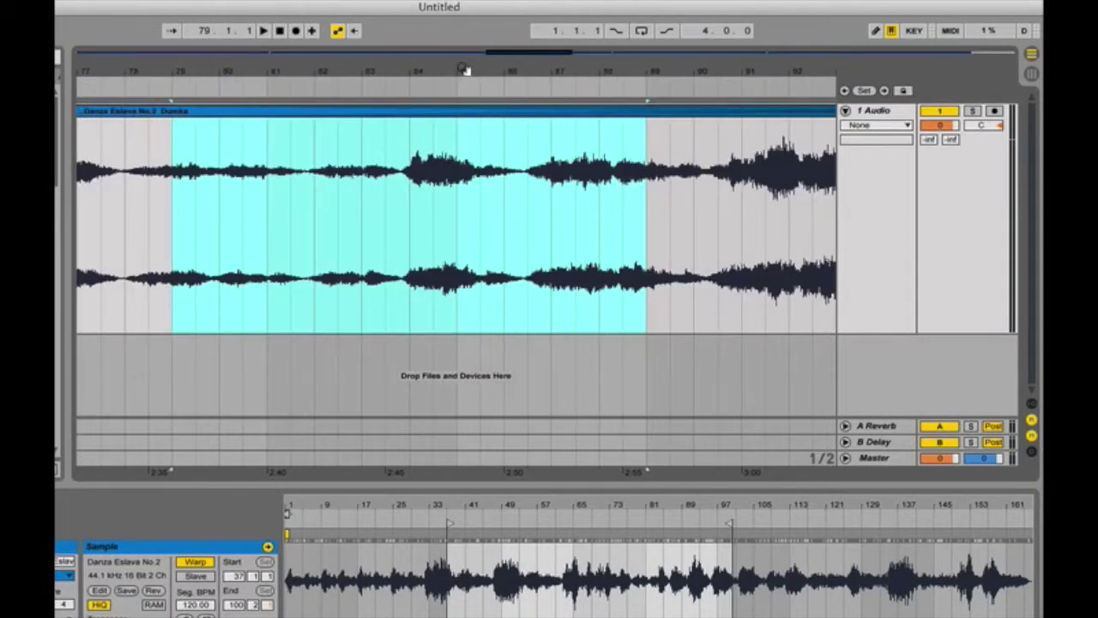
{"action": "mouse_move", "coordinate": [464, 68]}
{"action": "left_mouse_down"}
{"action": "mouse_move", "coordinate": [463, 55]}
{"action": "mouse_move", "coordinate": [464, 78]}
{"action": "mouse_move", "coordinate": [466, 63]}
{"action": "left_mouse_up"}
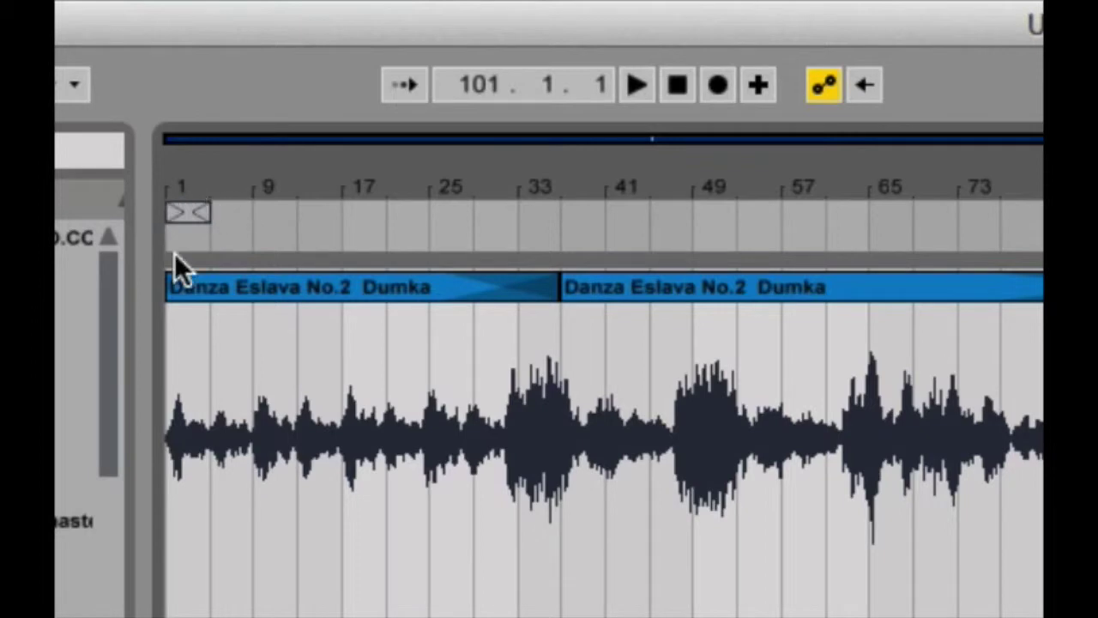
Set the arrangement loop to start at bar 89 with a length of 12 bars, and turn looping on
{"action": "left_click_drag", "start_coordinate": [196, 216], "coordinate": [639, 100]}
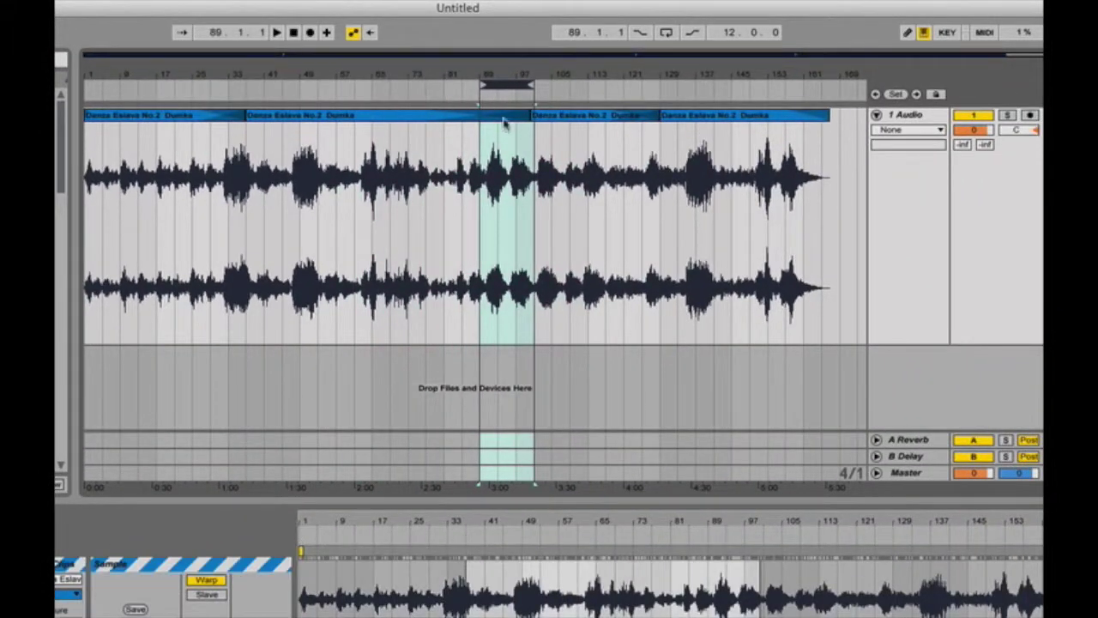
{"action": "left_click_drag", "start_coordinate": [515, 79], "coordinate": [515, 146]}
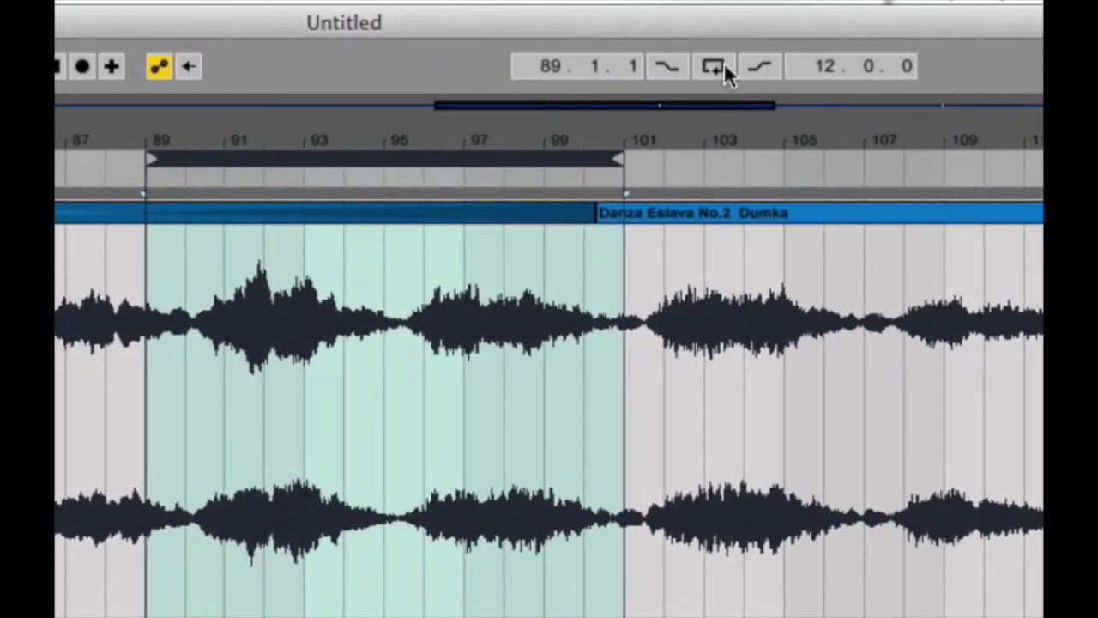
{"action": "mouse_move", "coordinate": [148, 158]}
{"action": "left_mouse_down"}
{"action": "mouse_move", "coordinate": [266, 161]}
{"action": "mouse_move", "coordinate": [57, 164]}
{"action": "mouse_move", "coordinate": [268, 163]}
{"action": "mouse_move", "coordinate": [147, 163]}
{"action": "left_mouse_up"}
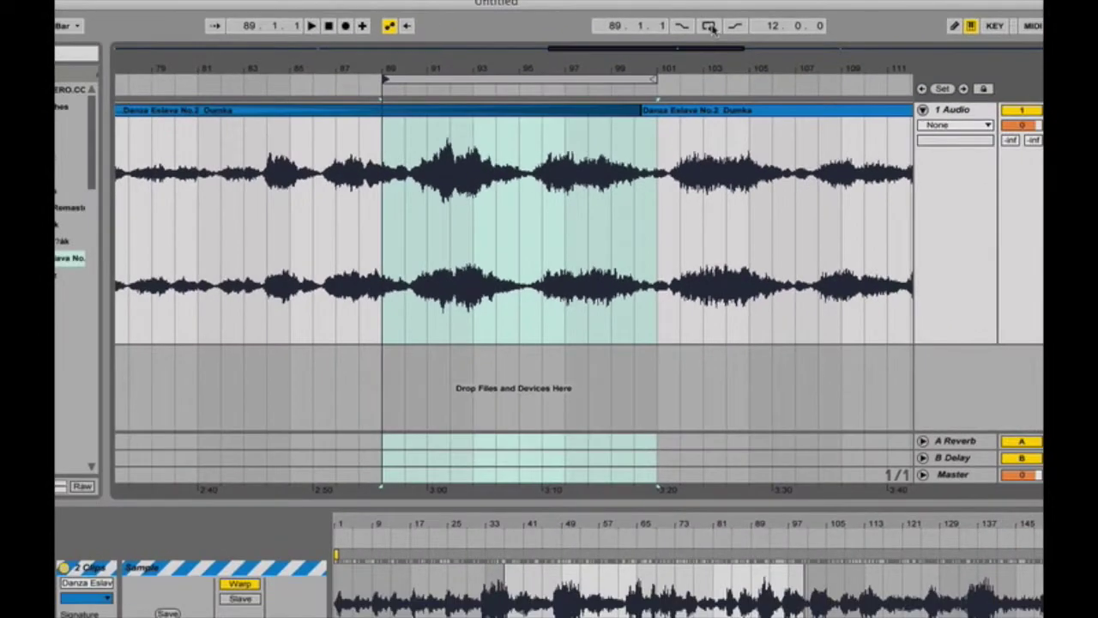
{"action": "key", "text": "ctrl+l"}
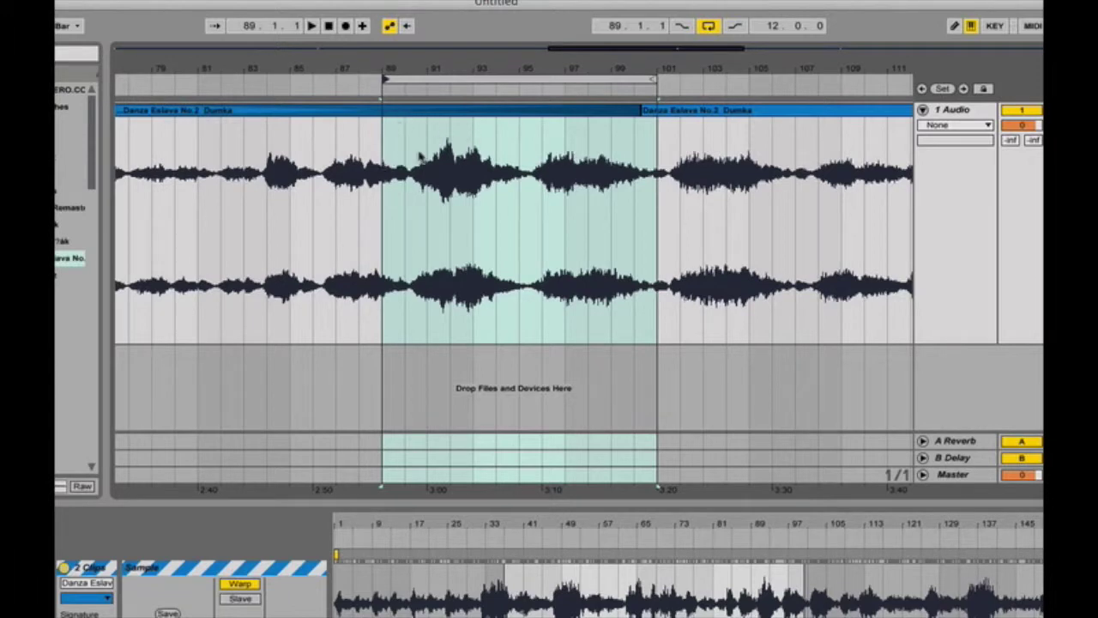
Turn the grid off and adjust the loop region's boundaries freely without snapping
{"action": "right_click", "coordinate": [420, 209]}
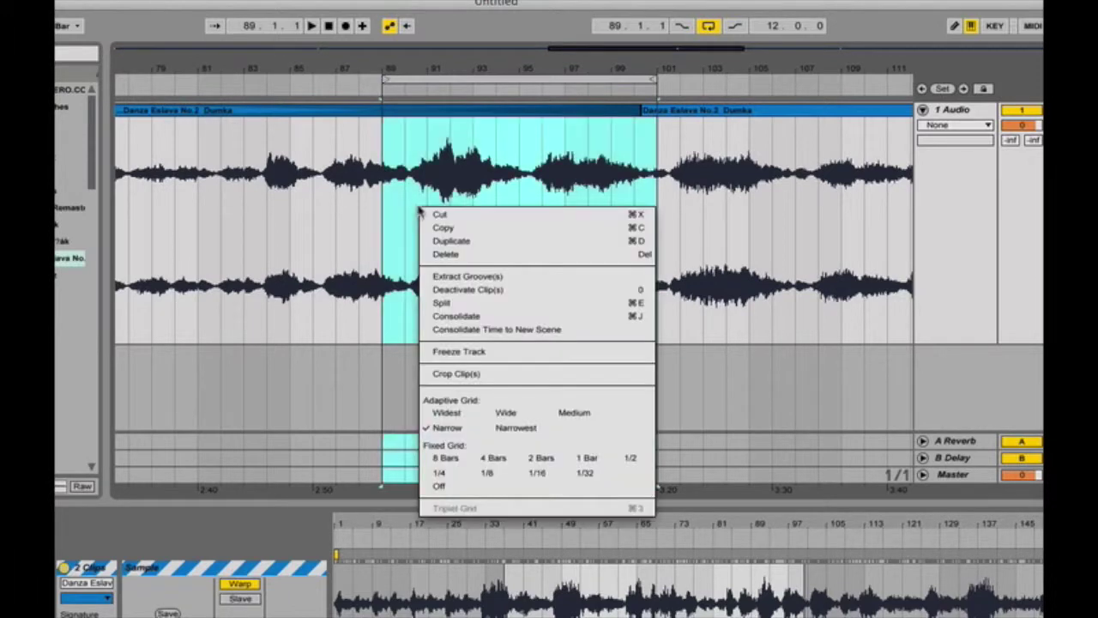
{"action": "left_click", "coordinate": [441, 487]}
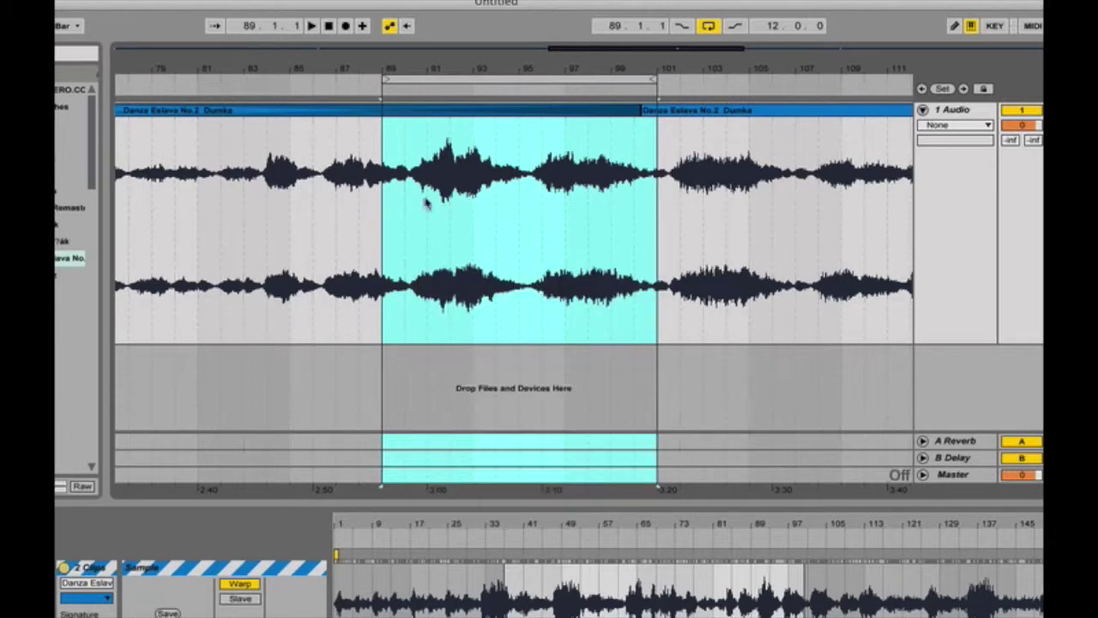
{"action": "left_click_drag", "start_coordinate": [392, 87], "coordinate": [346, 98]}
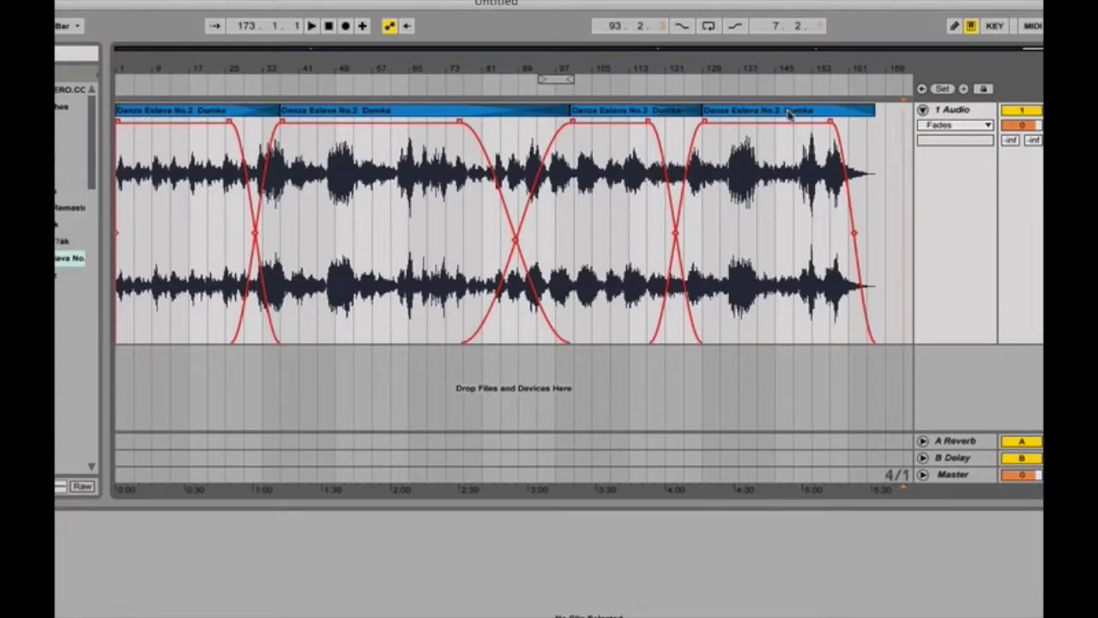
Select all four Danza Eslava No.2 Dumka clips on the audio track and consolidate them into one clip
{"action": "left_click", "coordinate": [790, 121]}
{"action": "left_click", "coordinate": [637, 115], "text": "shift"}
{"action": "left_click", "coordinate": [360, 115], "text": "shift"}
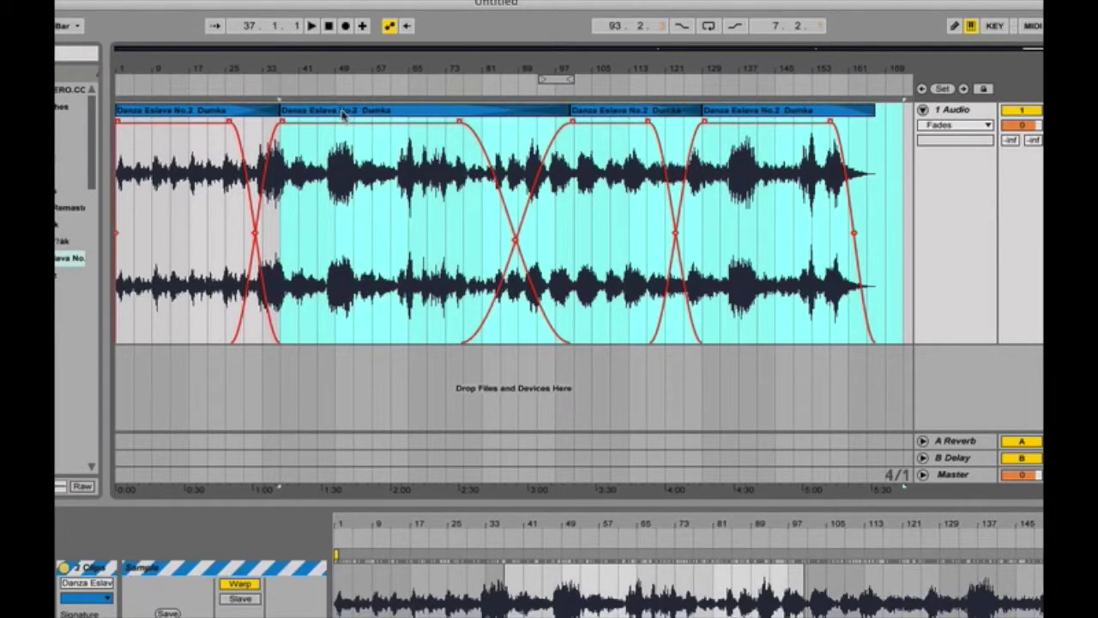
{"action": "left_click", "coordinate": [231, 115], "text": "shift"}
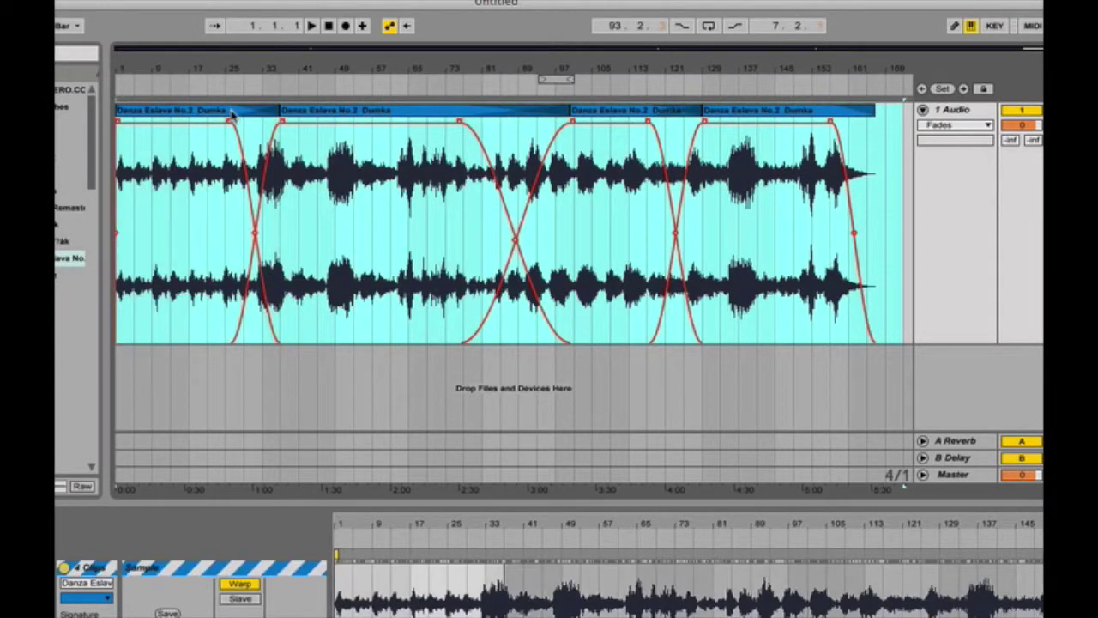
{"action": "right_click", "coordinate": [457, 226]}
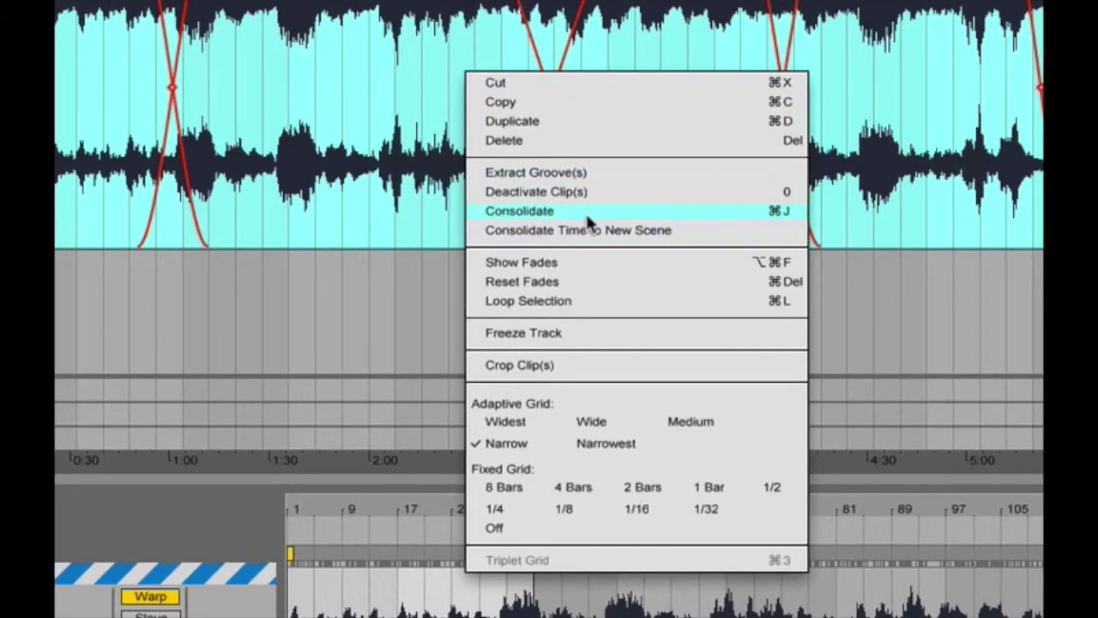
{"action": "left_click", "coordinate": [749, 220]}
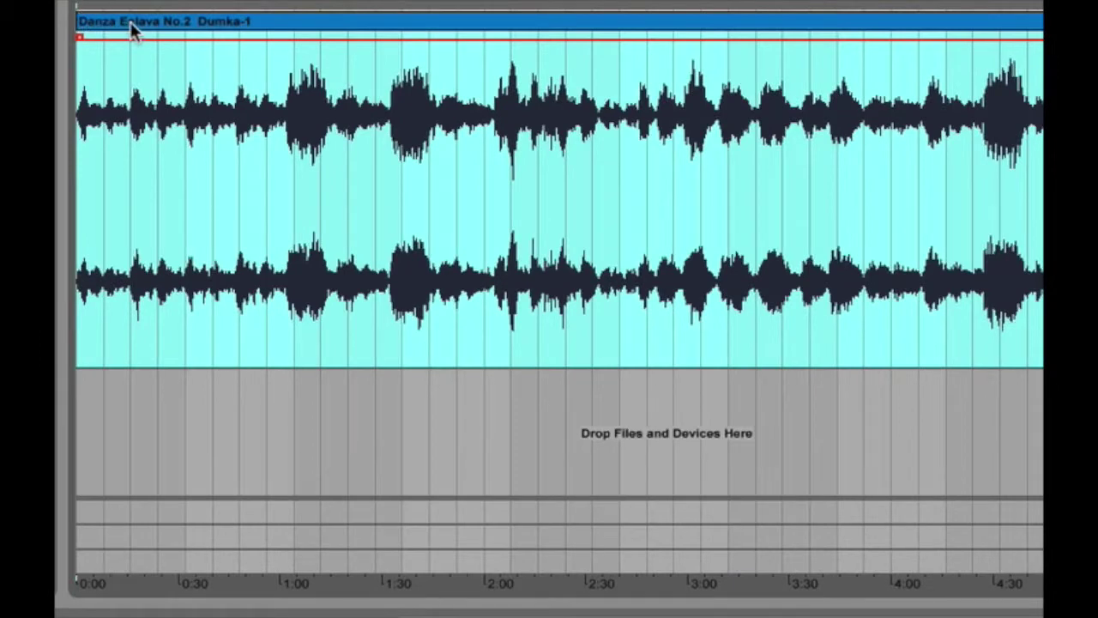
Rename the consolidated Danza Eslava No.2 Dumka-1 clip as "whatever"
{"action": "right_click", "coordinate": [133, 30]}
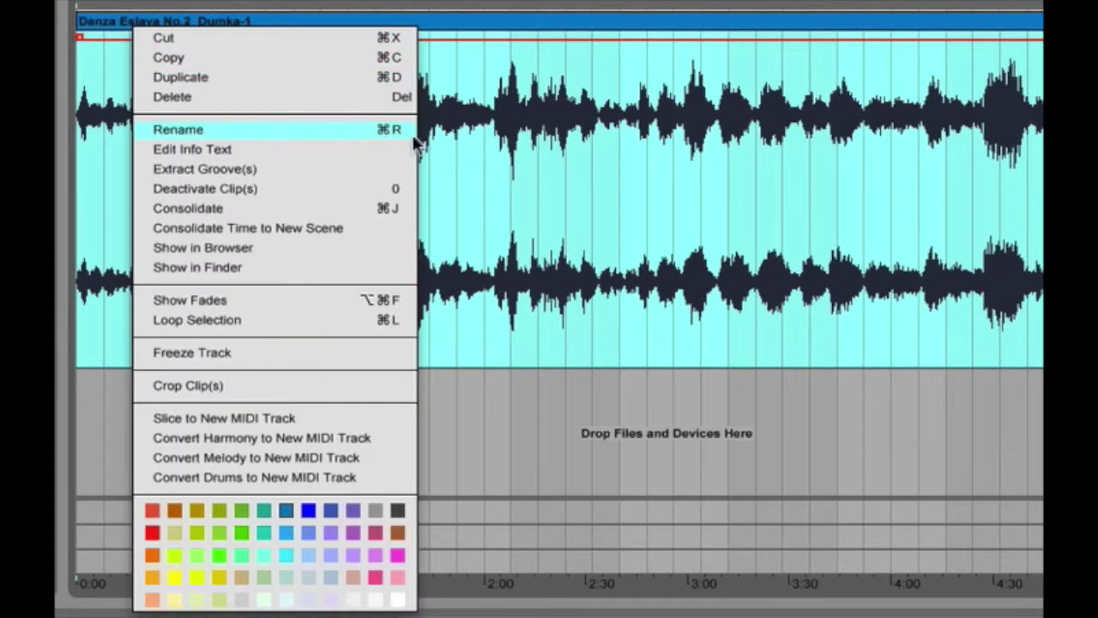
{"action": "left_click", "coordinate": [305, 131]}
{"action": "type", "text": "whate"}
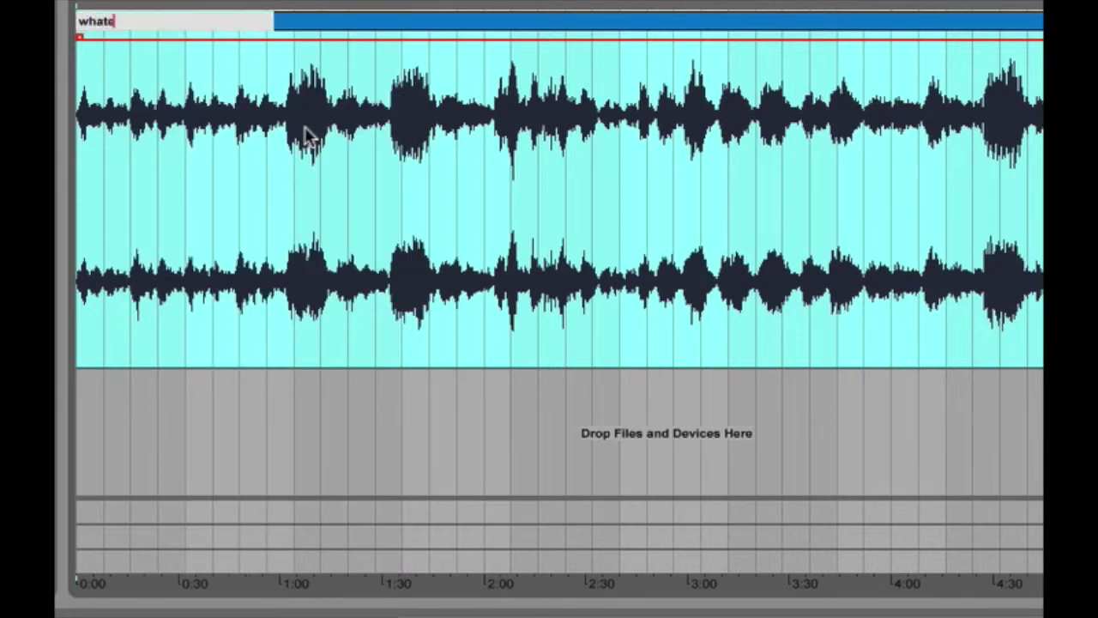
{"action": "left_click", "coordinate": [206, 156]}
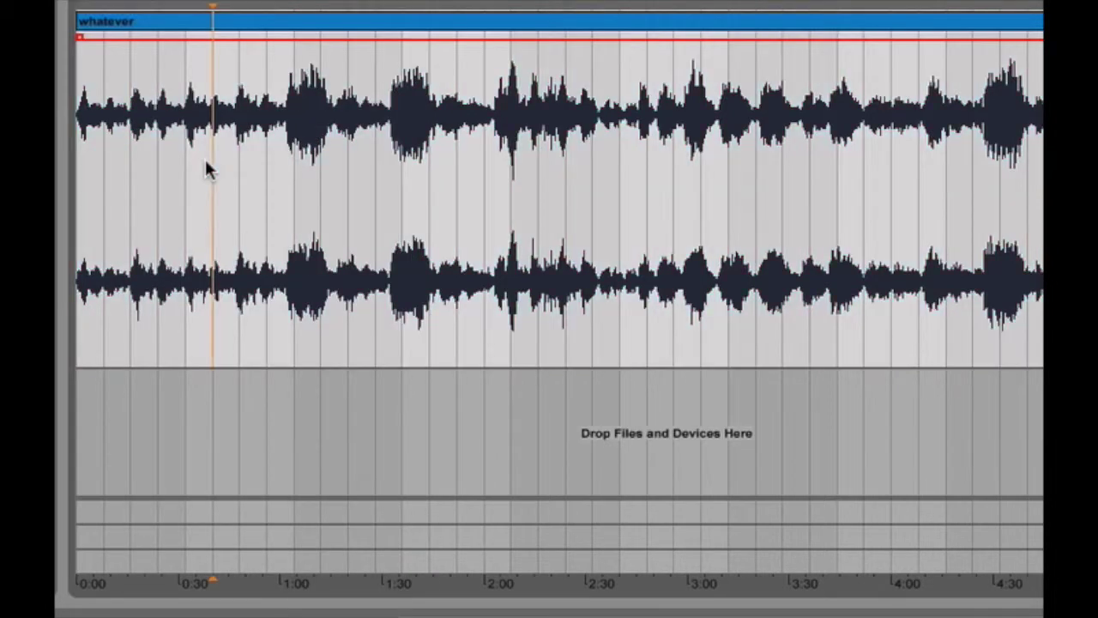
Try tan and magenta as the colour of the "whatever" clip, and set it back to blue
{"action": "right_click", "coordinate": [142, 23]}
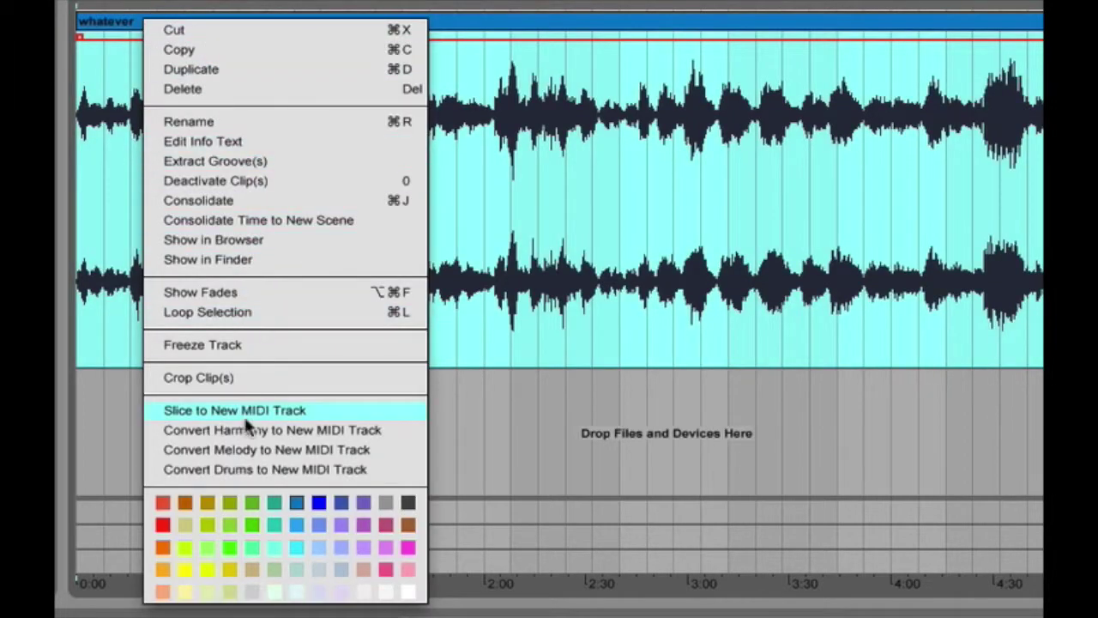
{"action": "left_click", "coordinate": [254, 569]}
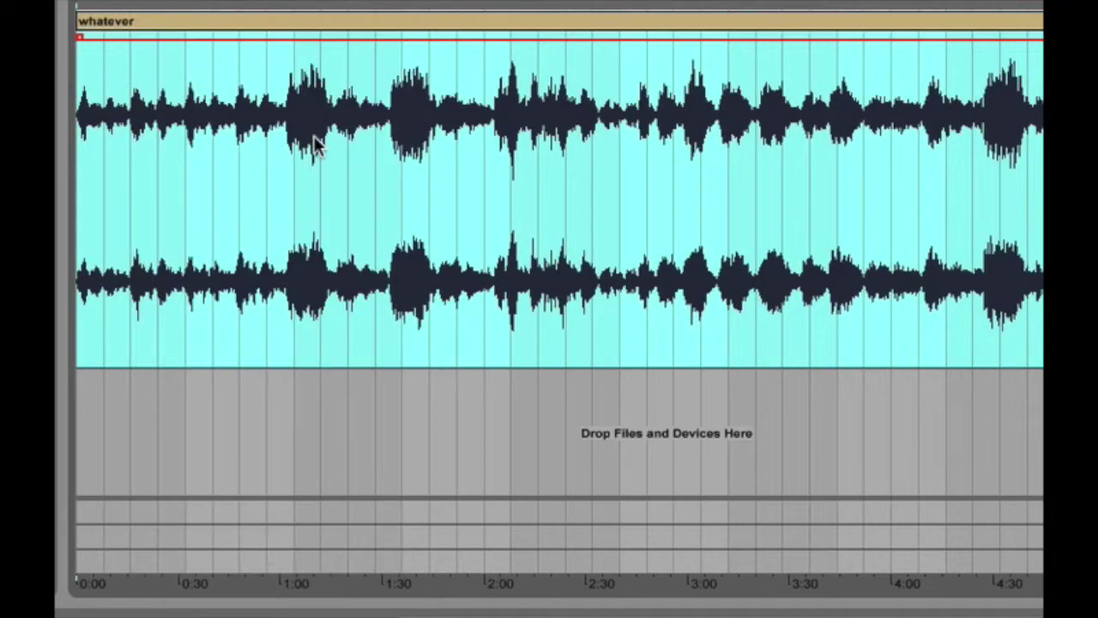
{"action": "right_click", "coordinate": [325, 35]}
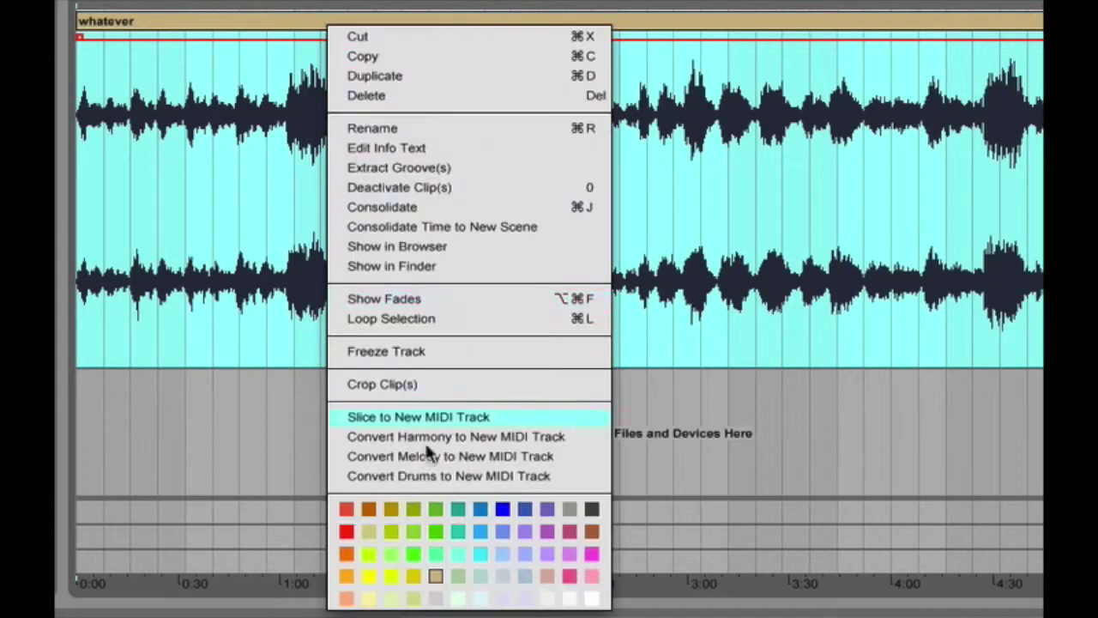
{"action": "left_click", "coordinate": [568, 554]}
{"action": "right_click", "coordinate": [582, 20]}
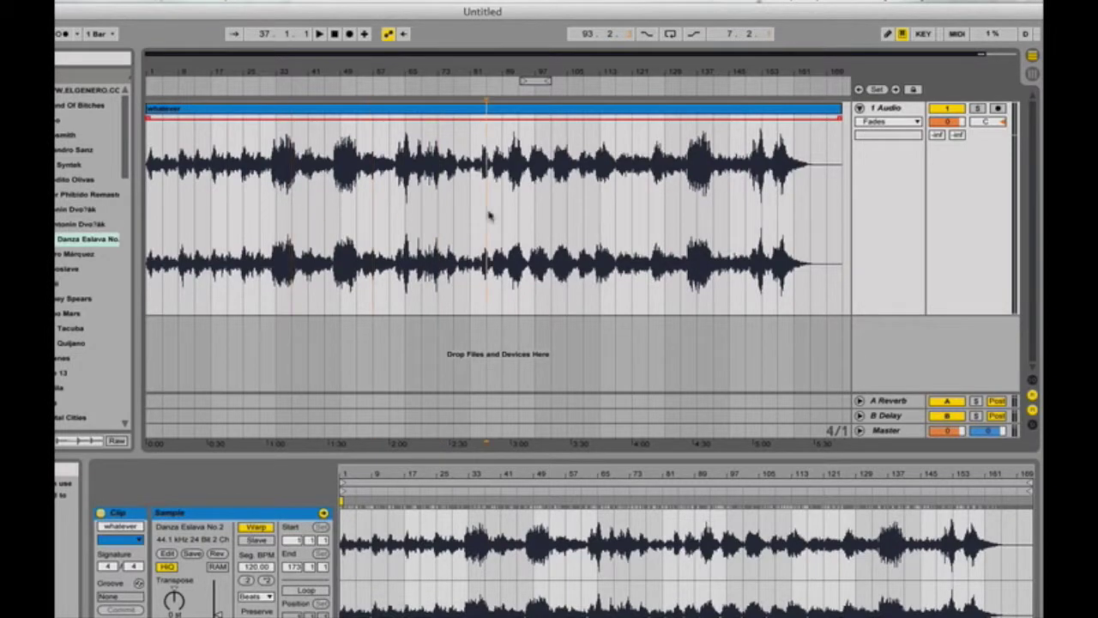
Place the insertion point at bar 121 in the clip and add a locator there
{"action": "left_click", "coordinate": [614, 216]}
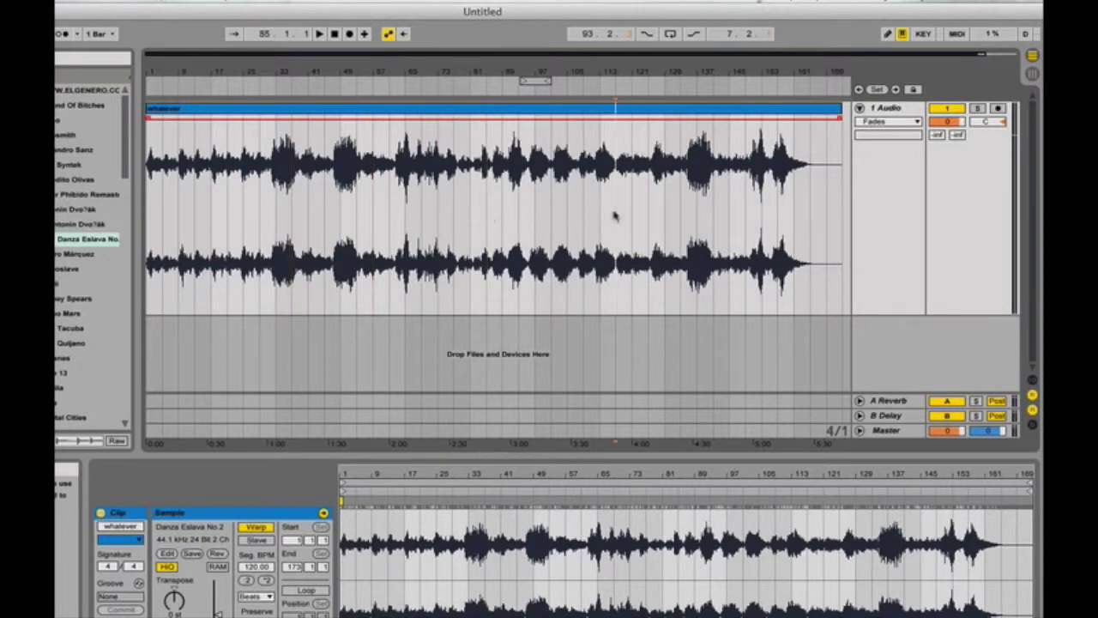
{"action": "left_click", "coordinate": [649, 215]}
{"action": "left_click", "coordinate": [585, 214]}
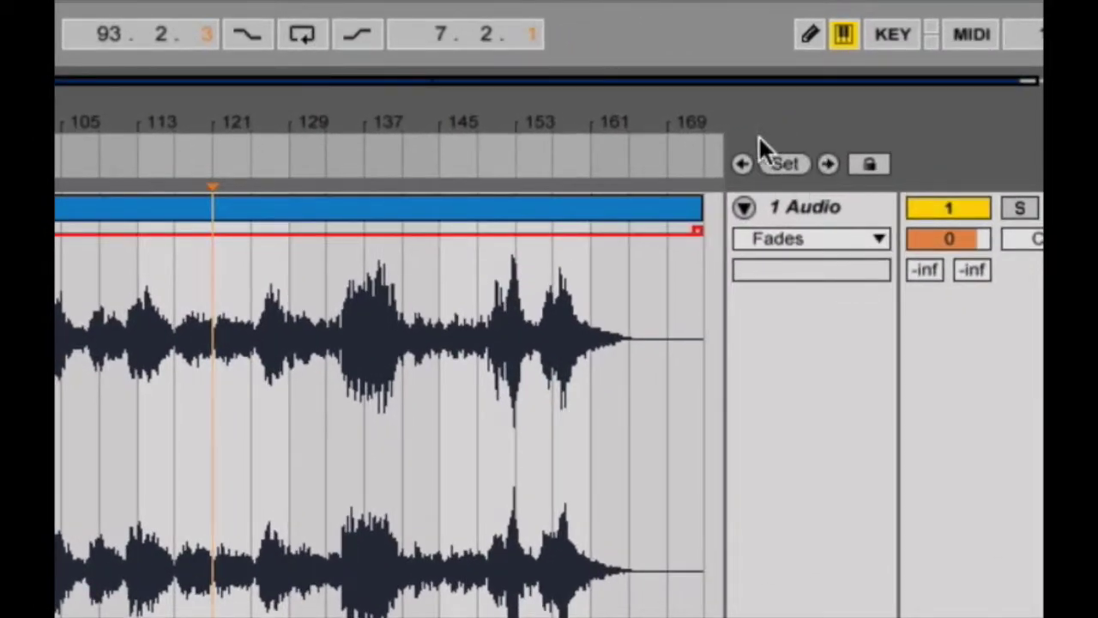
{"action": "left_click", "coordinate": [783, 164]}
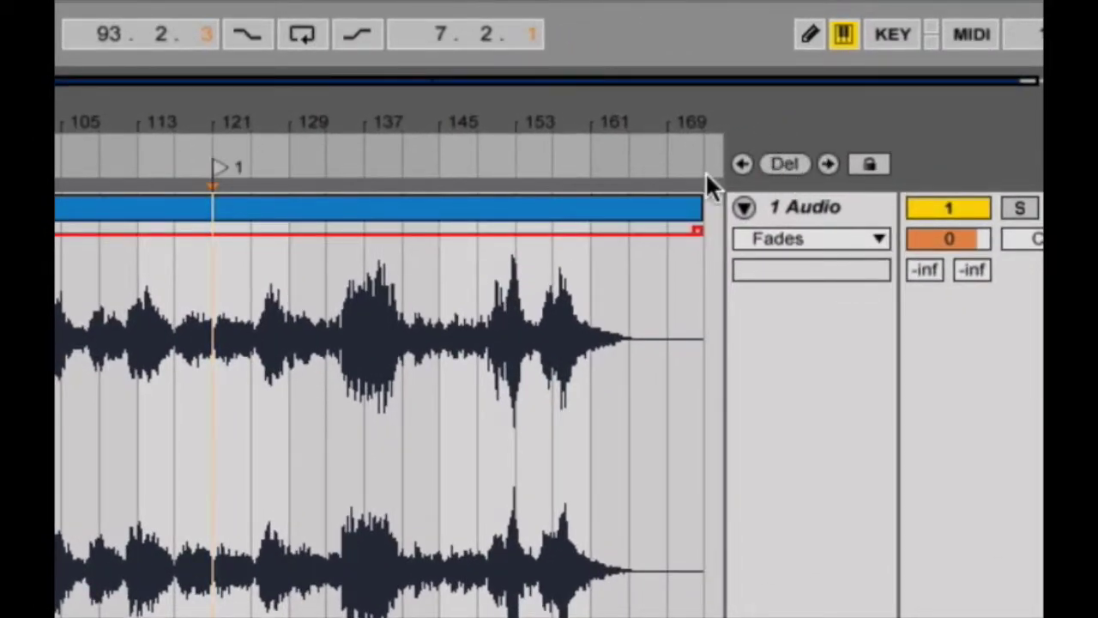
Rename the locator at bar 121 as "marker"
{"action": "right_click", "coordinate": [242, 171]}
{"action": "left_click", "coordinate": [311, 216]}
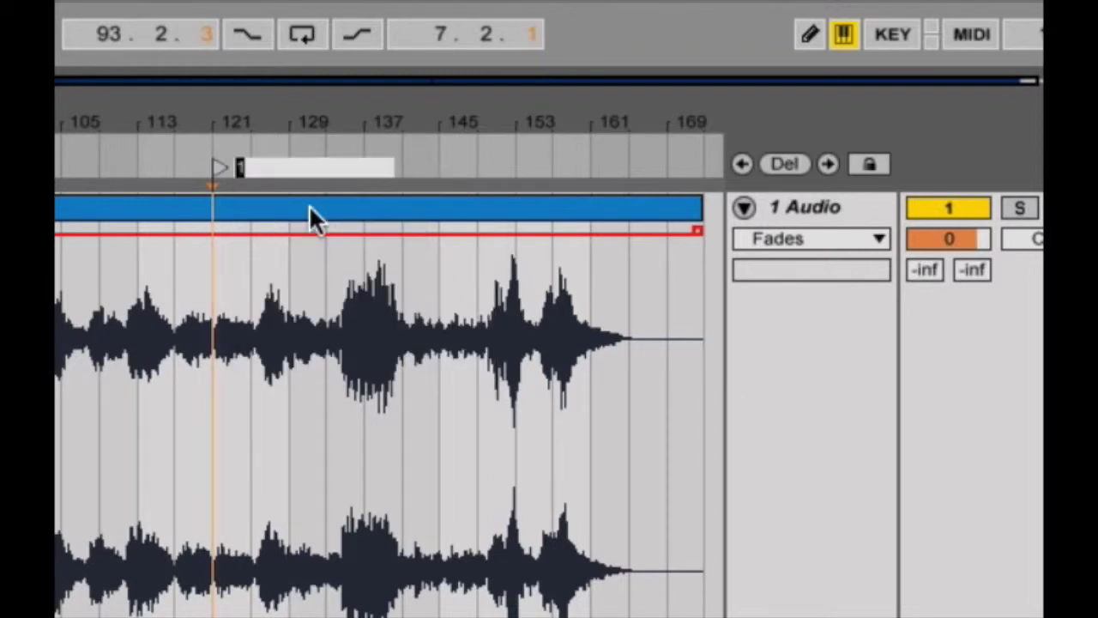
{"action": "type", "text": "marker"}
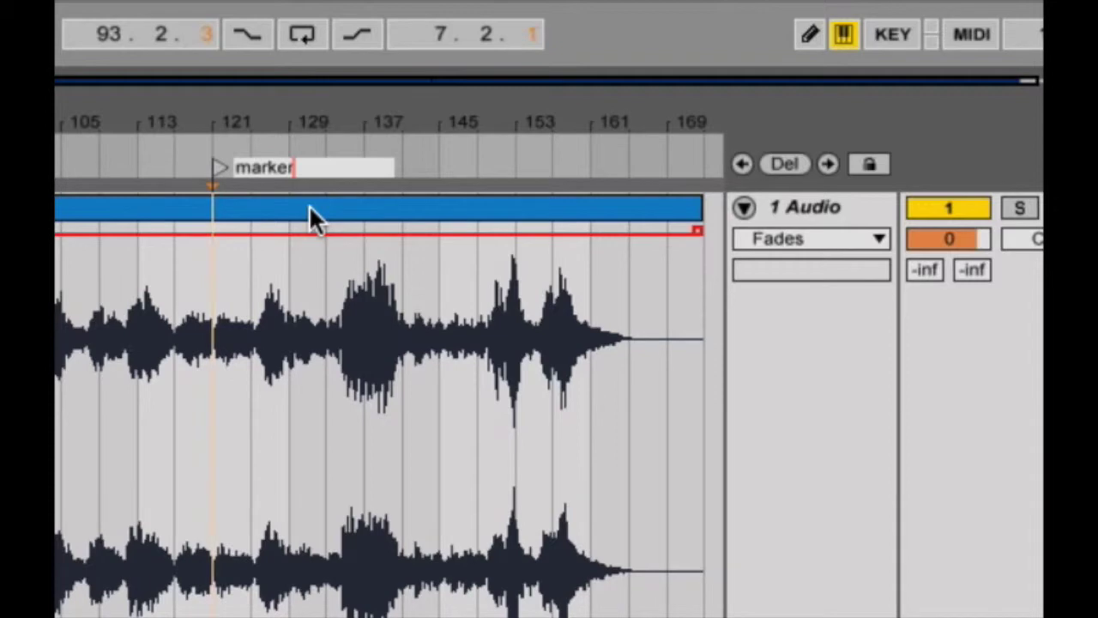
{"action": "key", "text": "Return"}
Return the insertion point to the "marker" locator at bar 121 and delete that locator
{"action": "left_click", "coordinate": [326, 343]}
{"action": "left_click", "coordinate": [217, 363]}
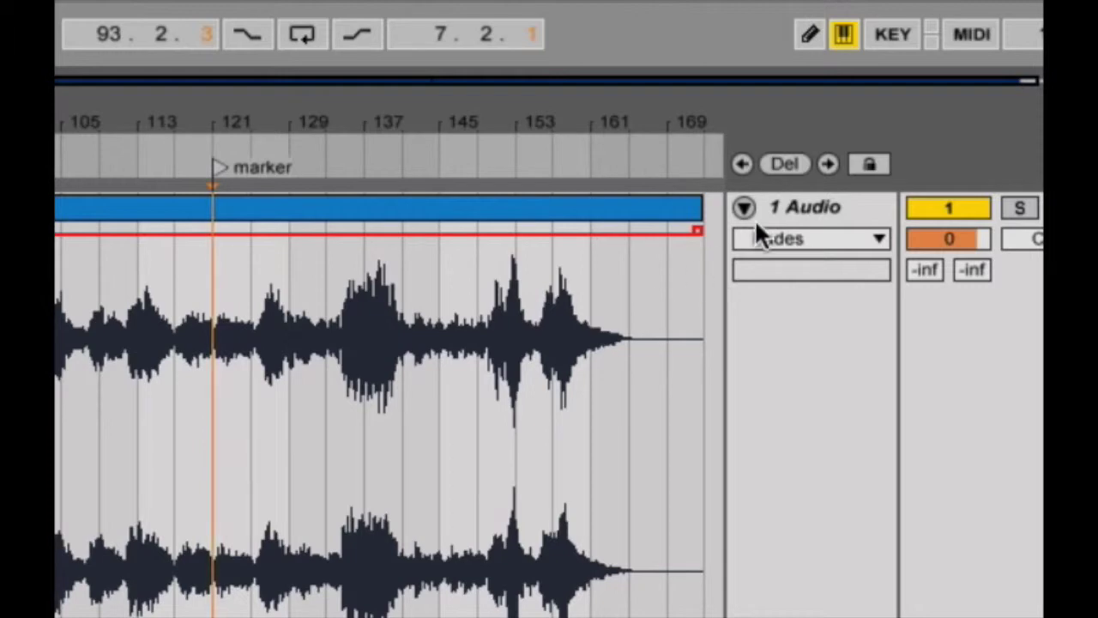
{"action": "left_click", "coordinate": [785, 165]}
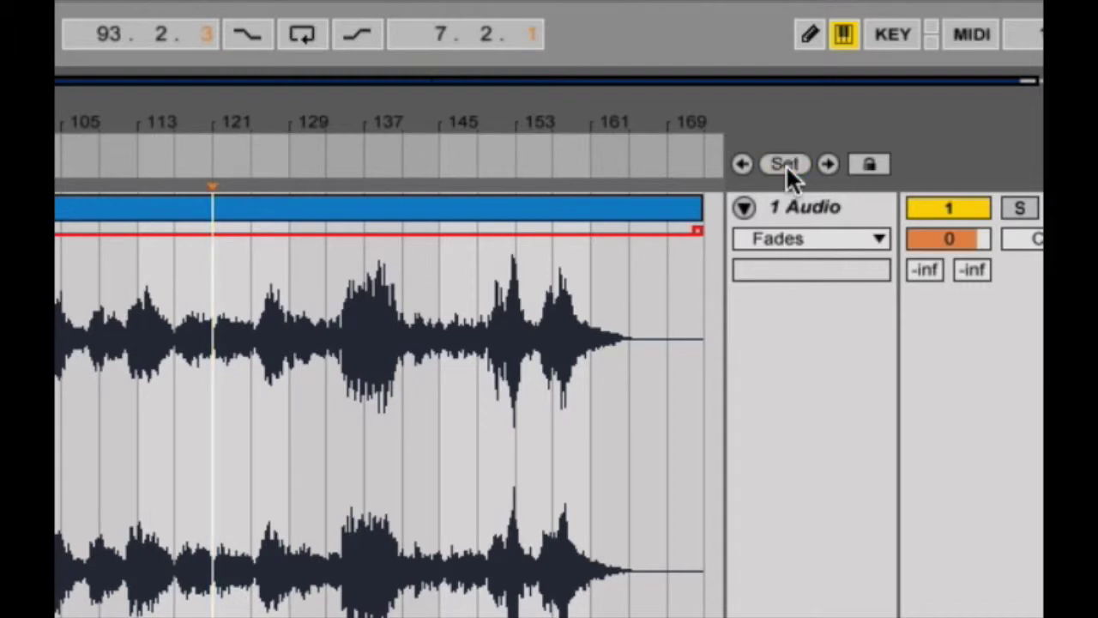